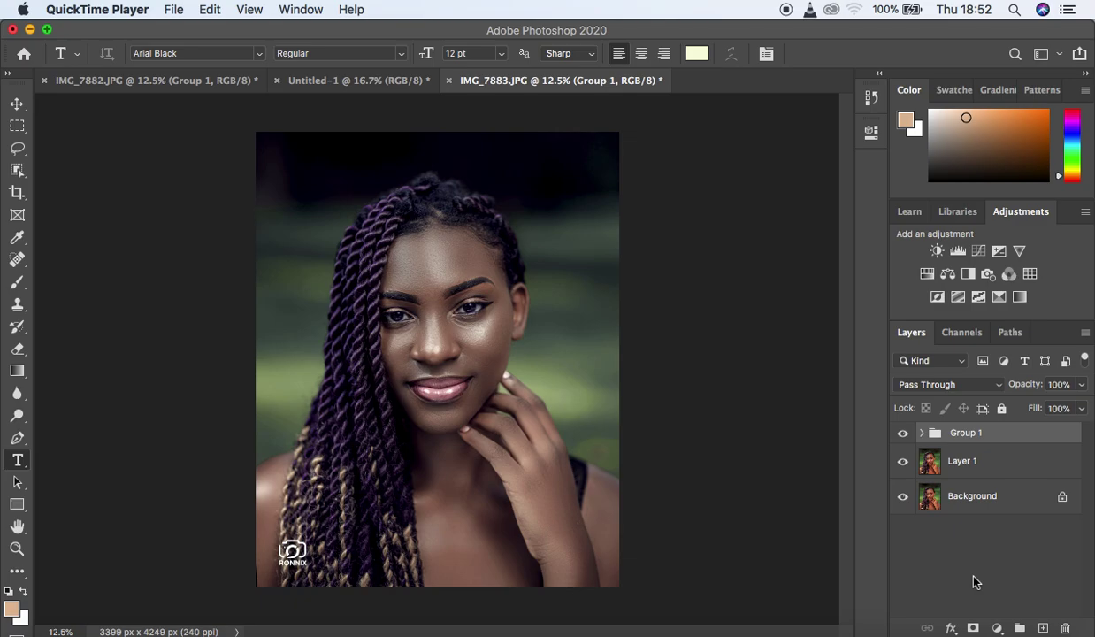
Step: Toggle the visibility of Group 1 to compare the portrait with and without its colour grading
click(903, 434)
click(903, 434)
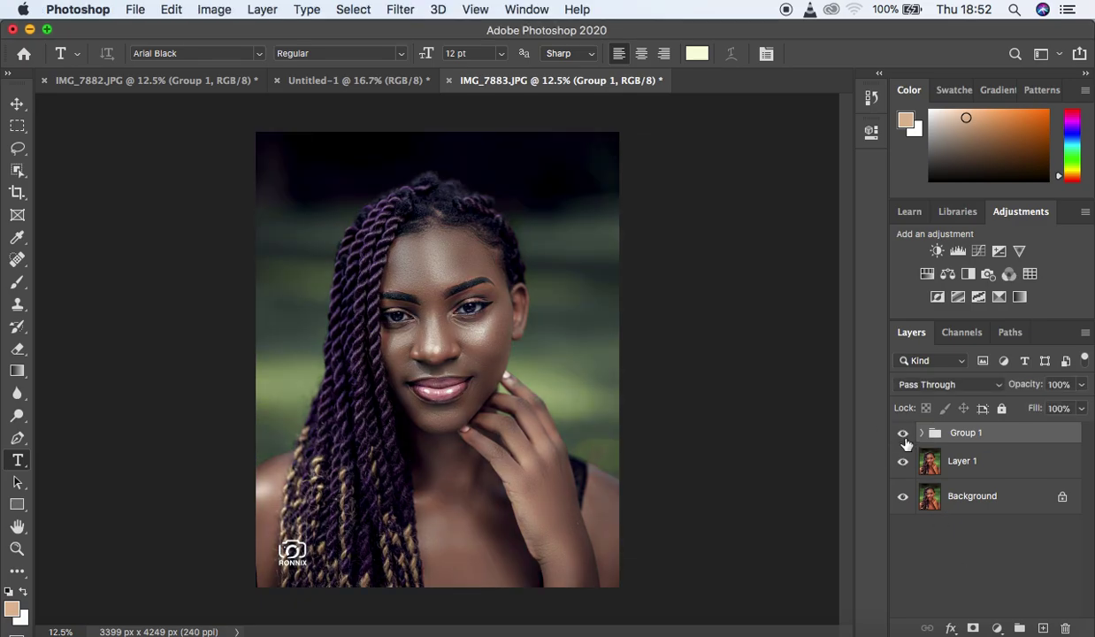
click(903, 434)
click(903, 434)
click(903, 434)
click(903, 434)
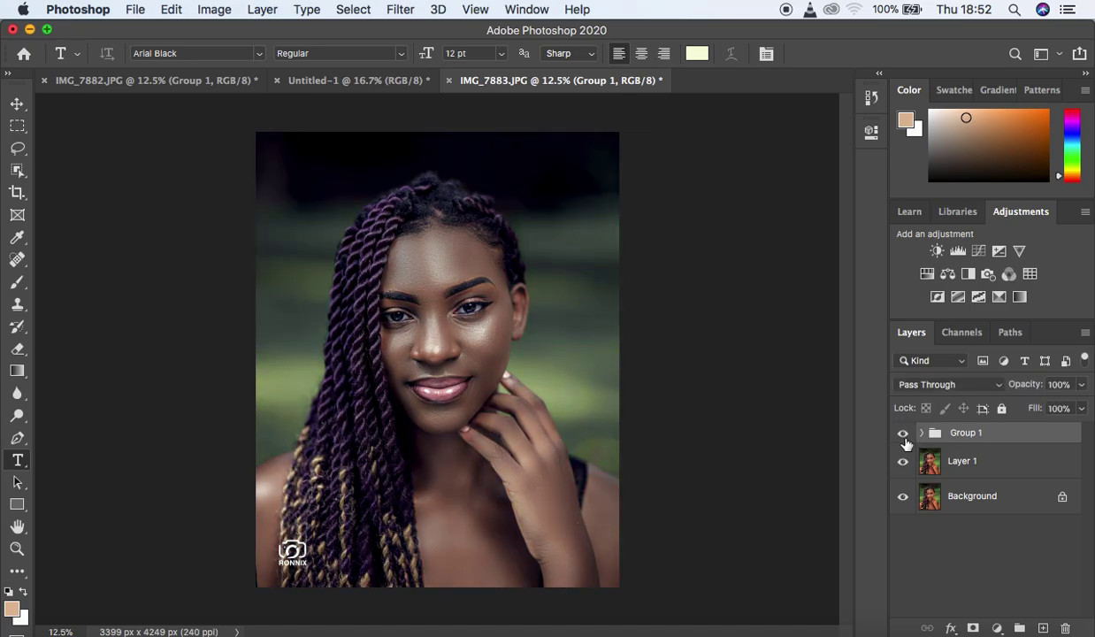
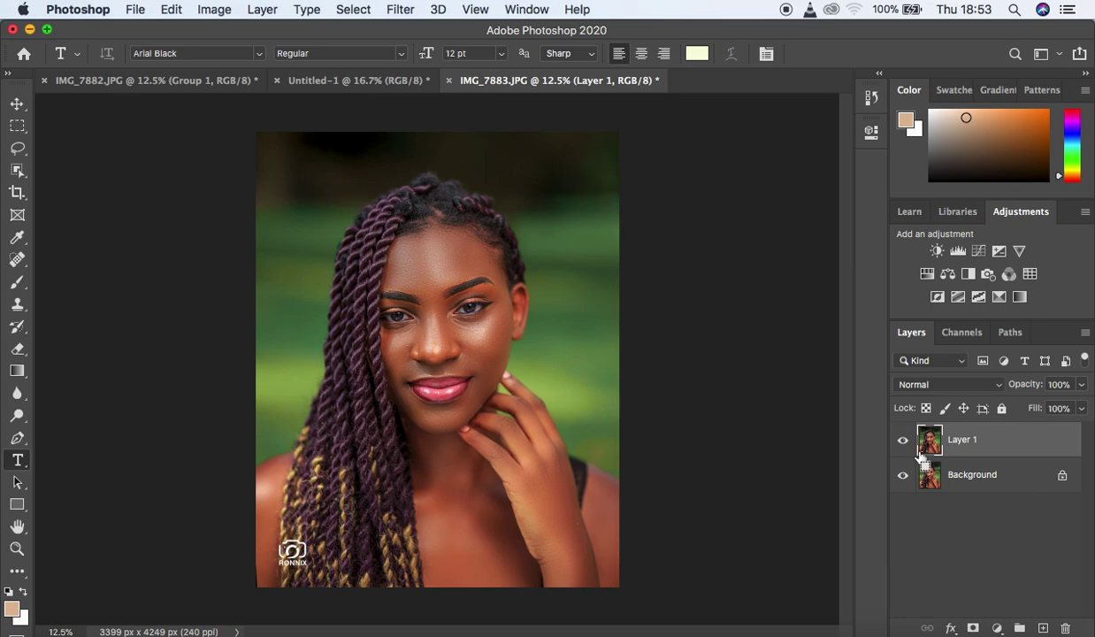
Step: Delete Layer 1 and duplicate the Background layer
drag(920, 456, 925, 453)
key(Delete)
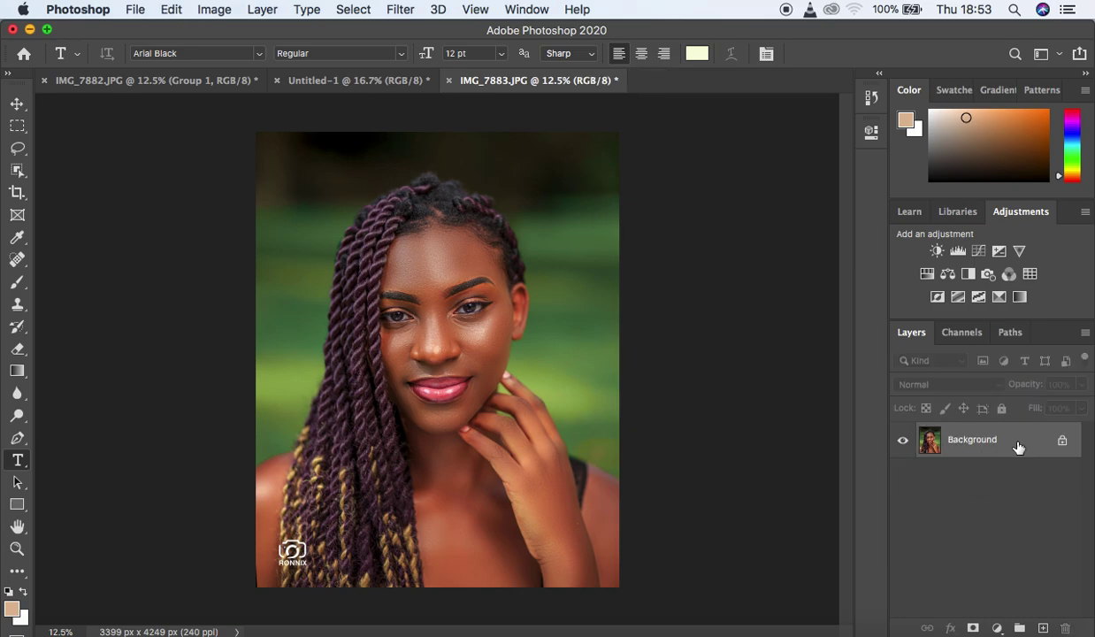
drag(1019, 443, 1043, 627)
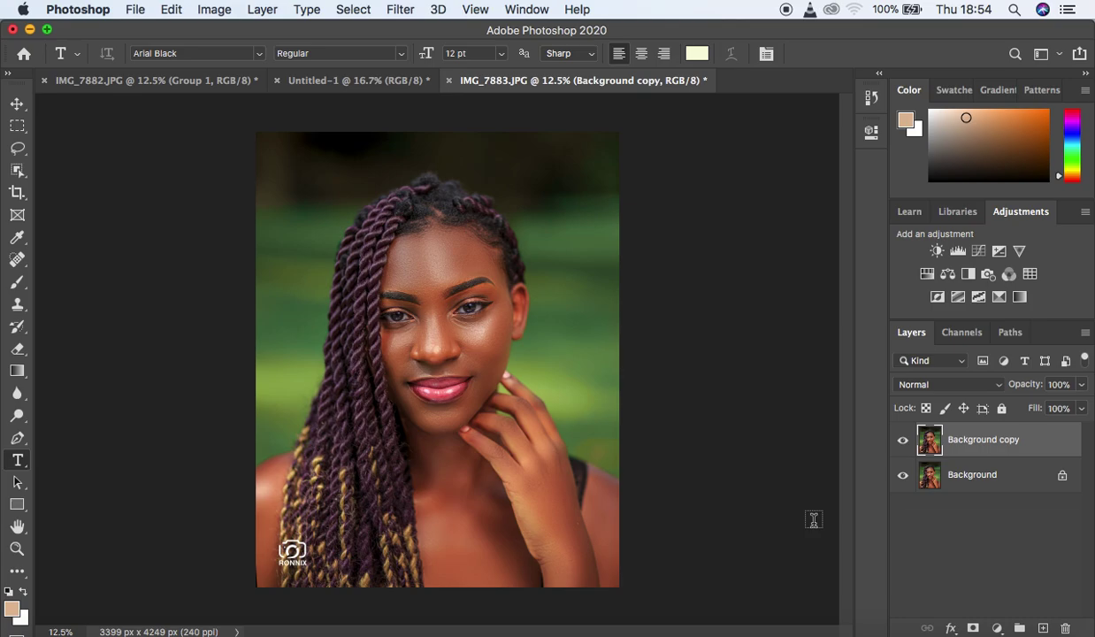
Step: Add a Hue/Saturation adjustment layer above the Background copy layer
click(996, 627)
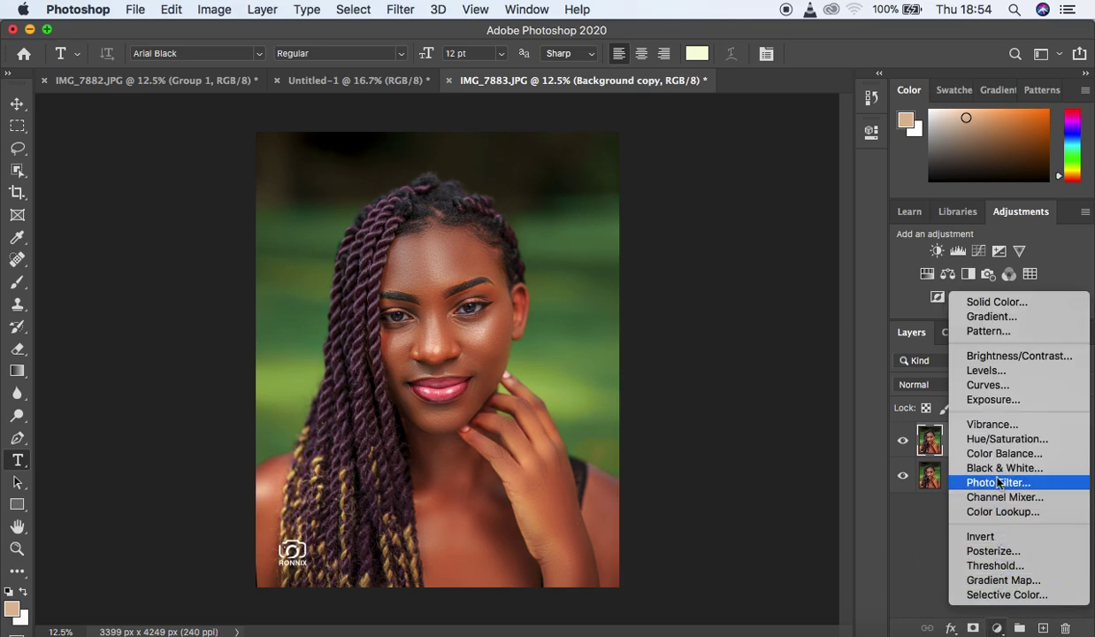
click(987, 441)
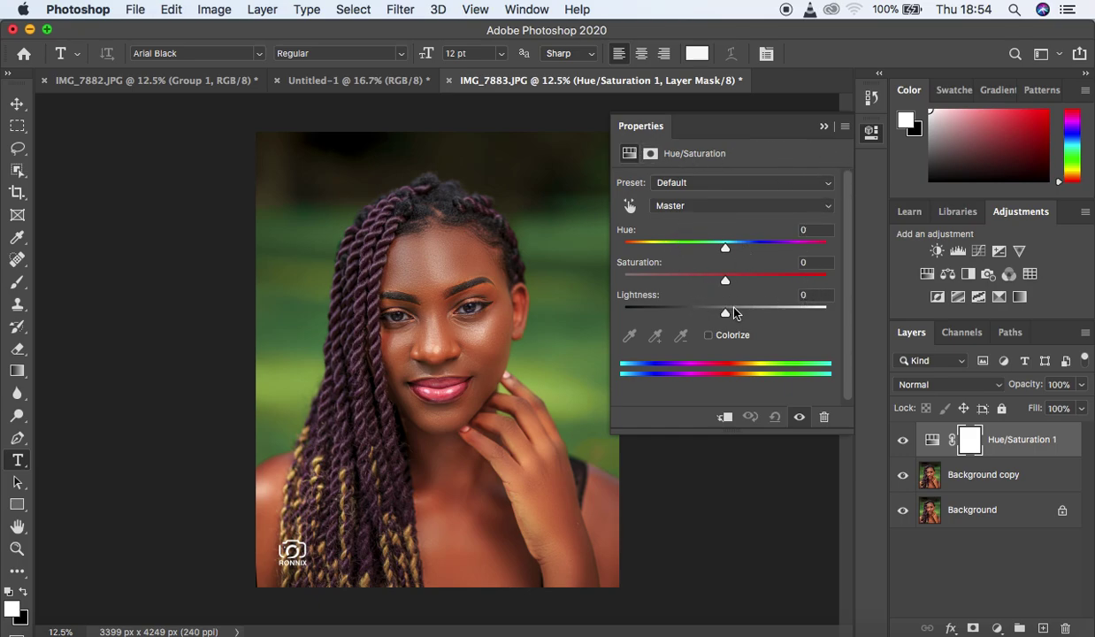
drag(725, 313, 671, 314)
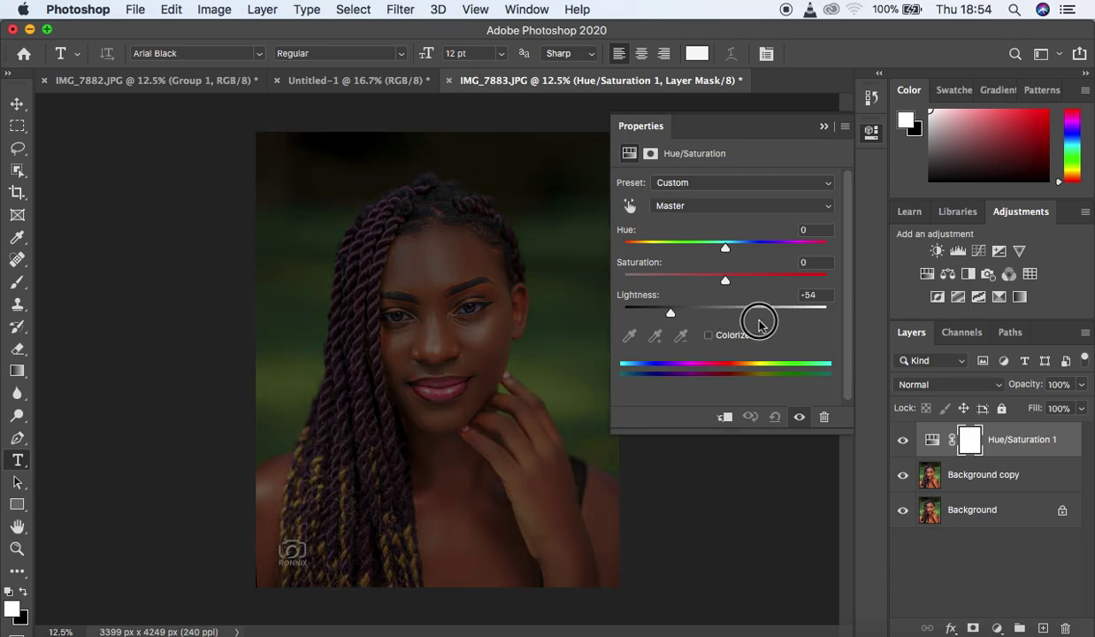
drag(759, 324, 722, 311)
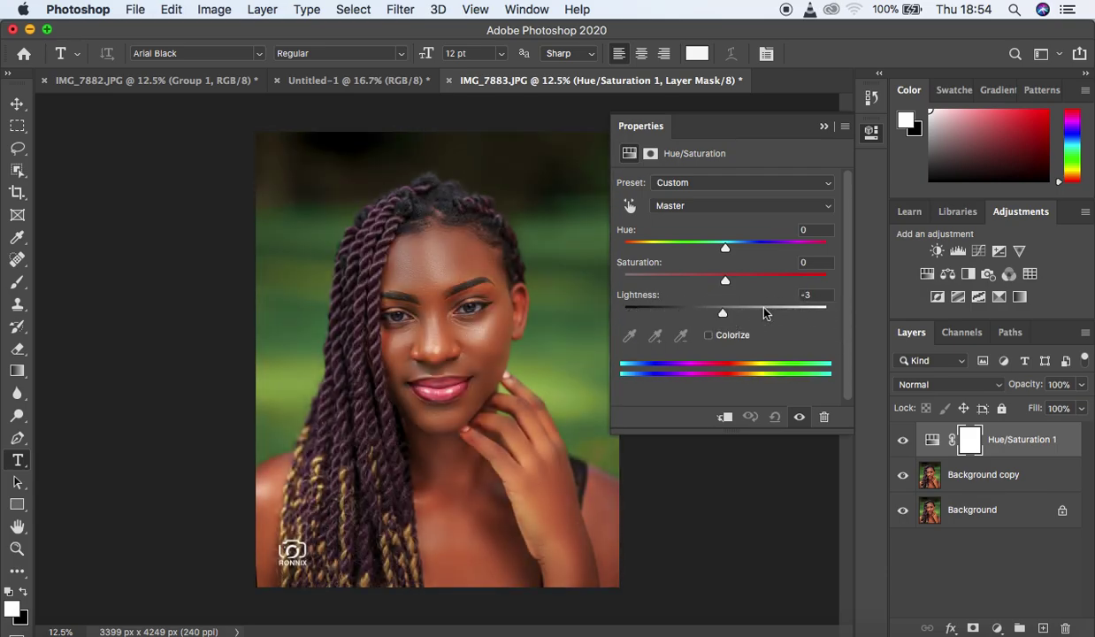
click(805, 295)
text(0)
Step: In the Hue/Saturation adjustment, set the Reds to hue +8, saturation -10 and lightness -15
click(713, 206)
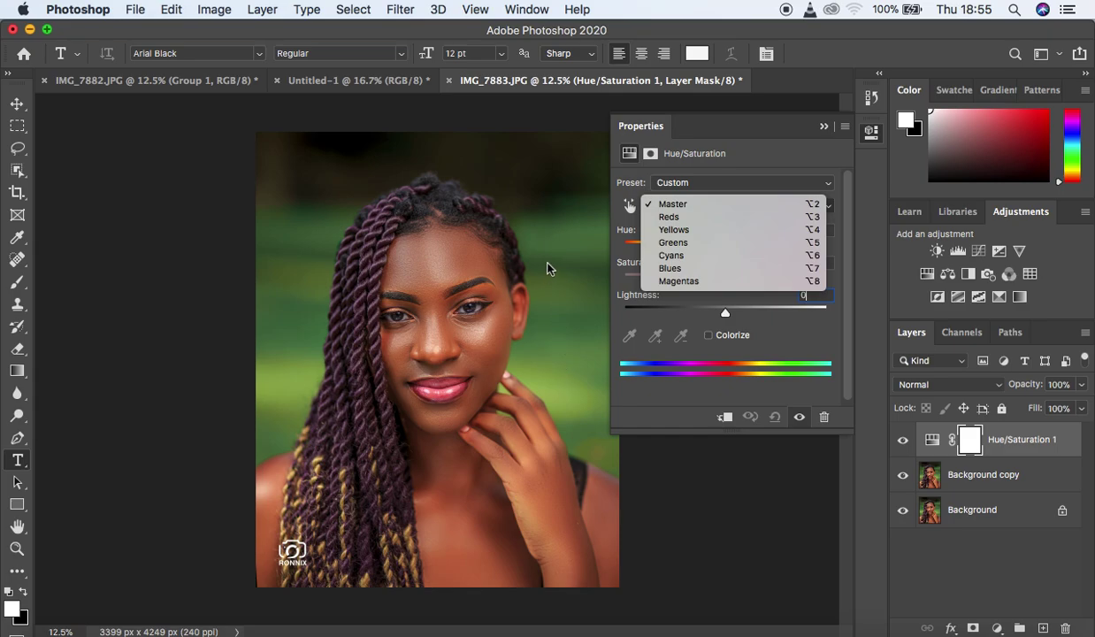
click(668, 218)
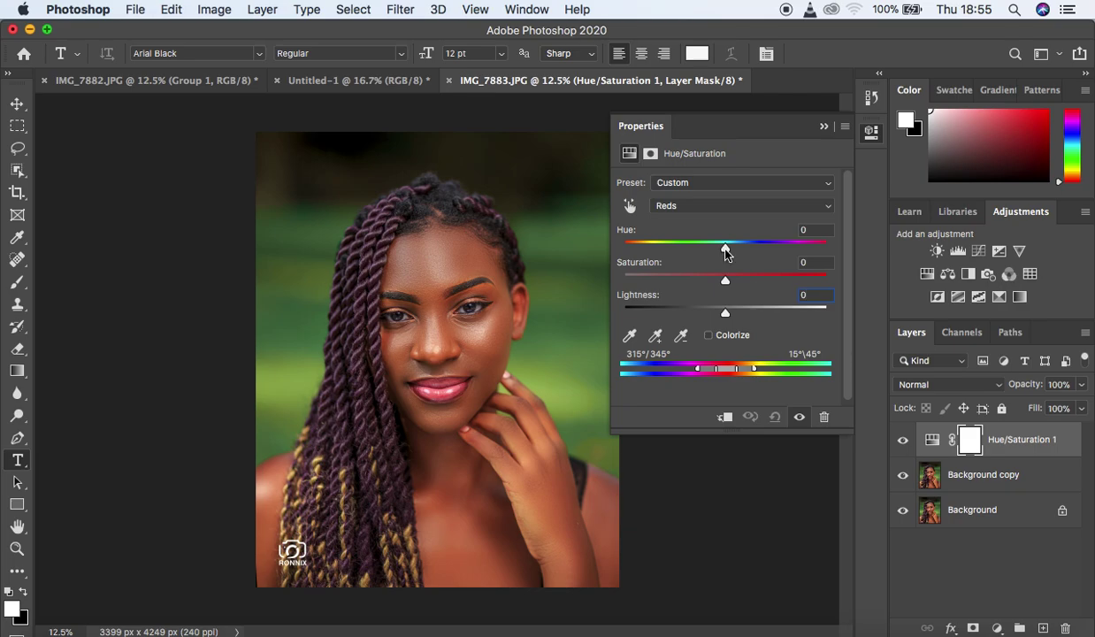
drag(725, 250, 733, 253)
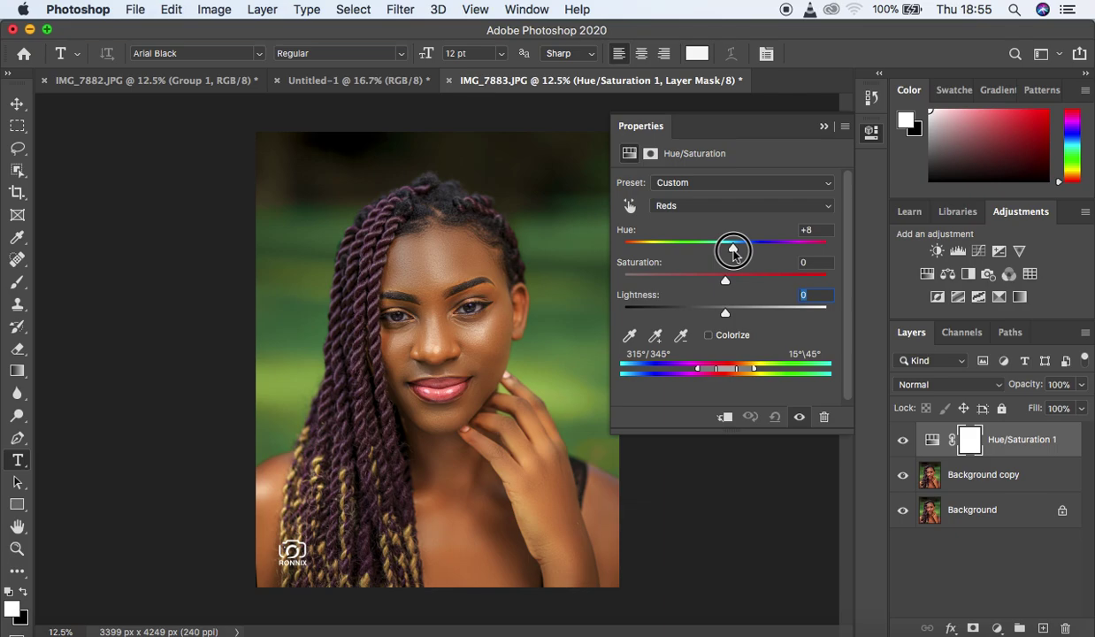
drag(734, 252, 733, 254)
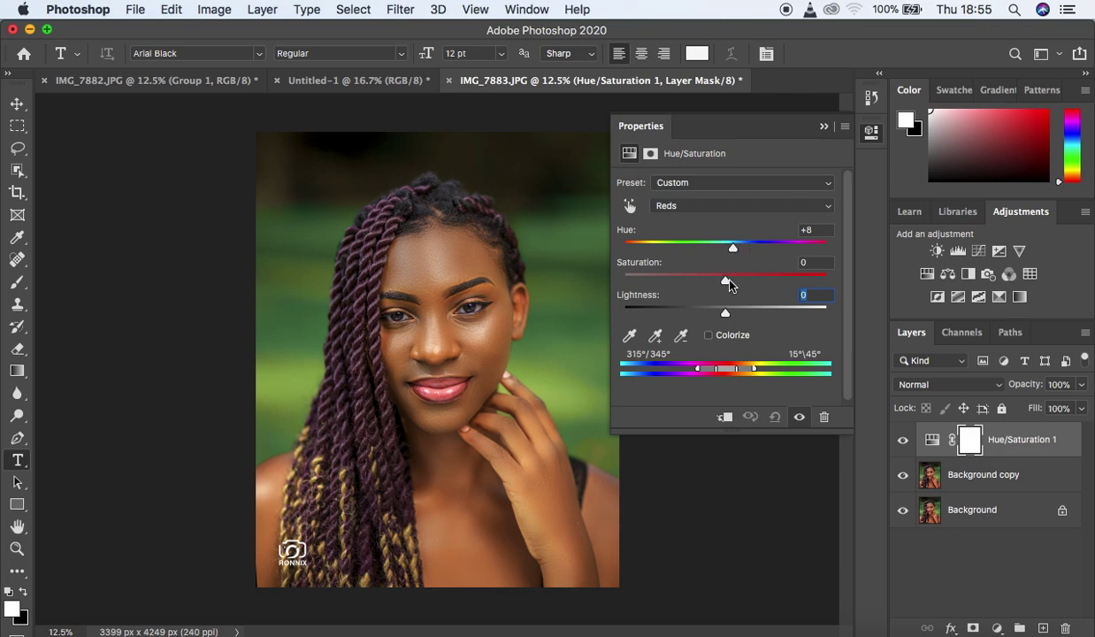
drag(726, 284, 711, 318)
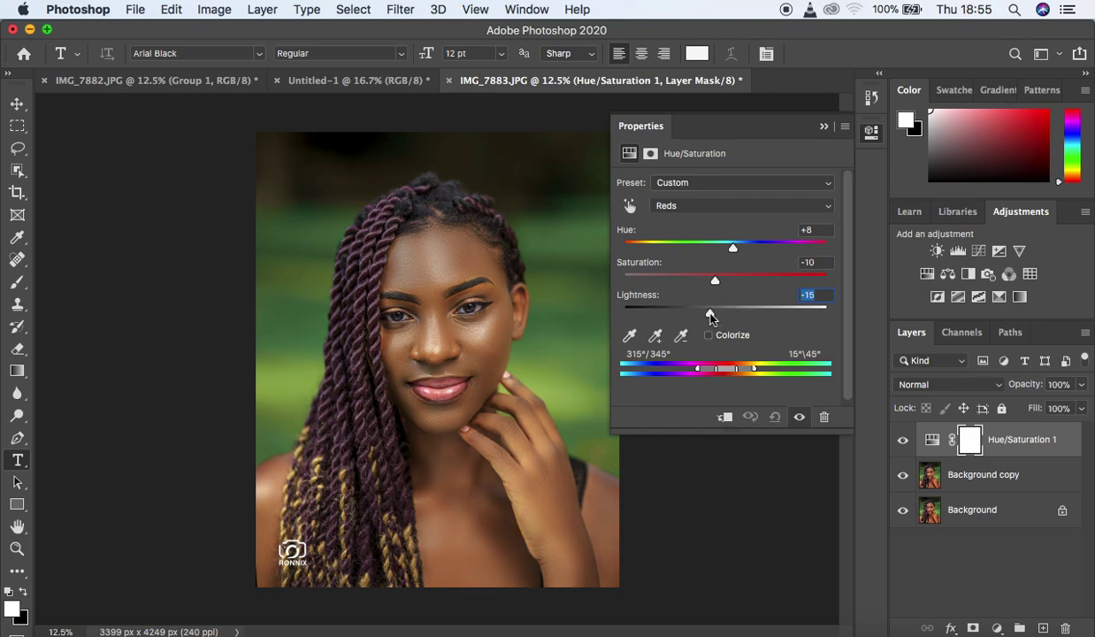
Step: Toggle the Hue/Saturation 1 layer's visibility to compare the skin tones with and without the Reds adjustment
click(902, 444)
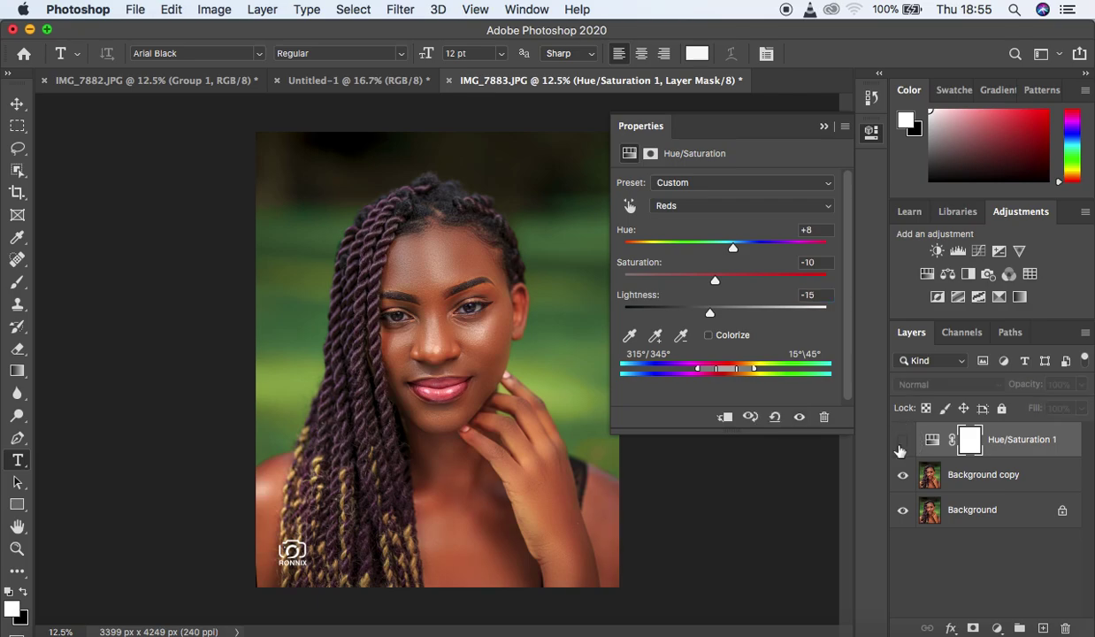
click(901, 445)
click(900, 445)
click(899, 445)
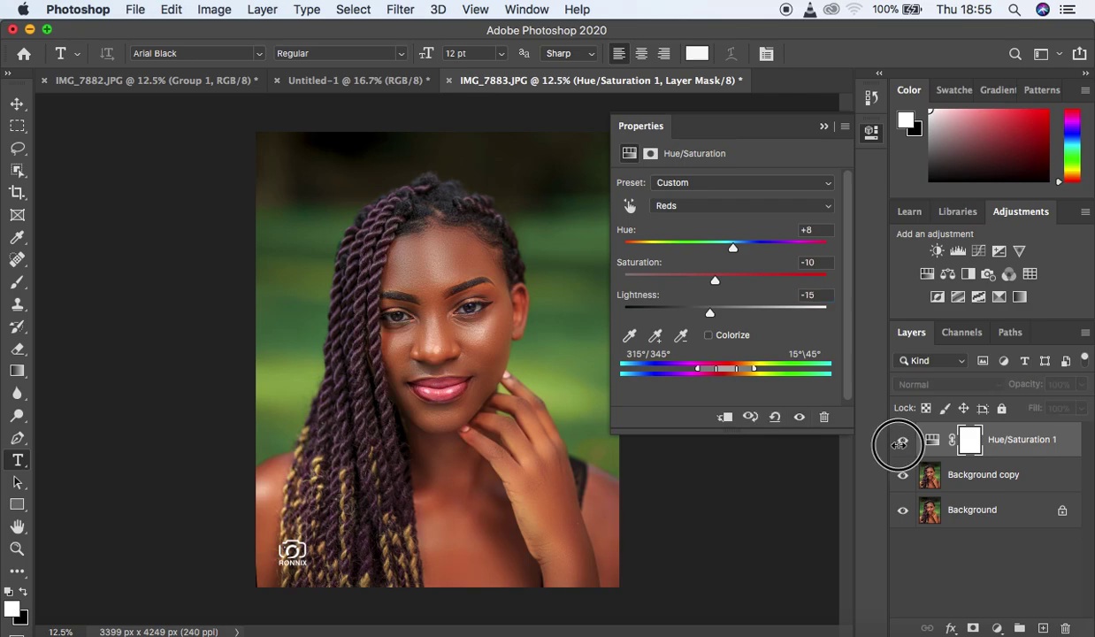
click(900, 445)
click(900, 446)
click(901, 448)
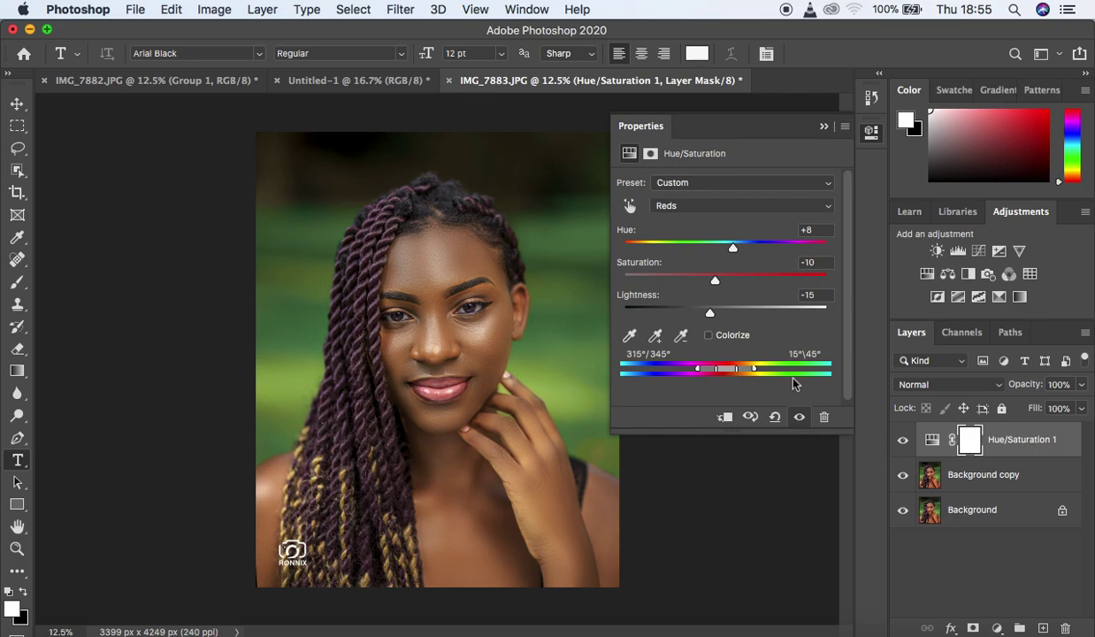
Step: In the Hue/Saturation adjustment, set the Yellows to hue -9, saturation -55 and lightness +3
click(701, 206)
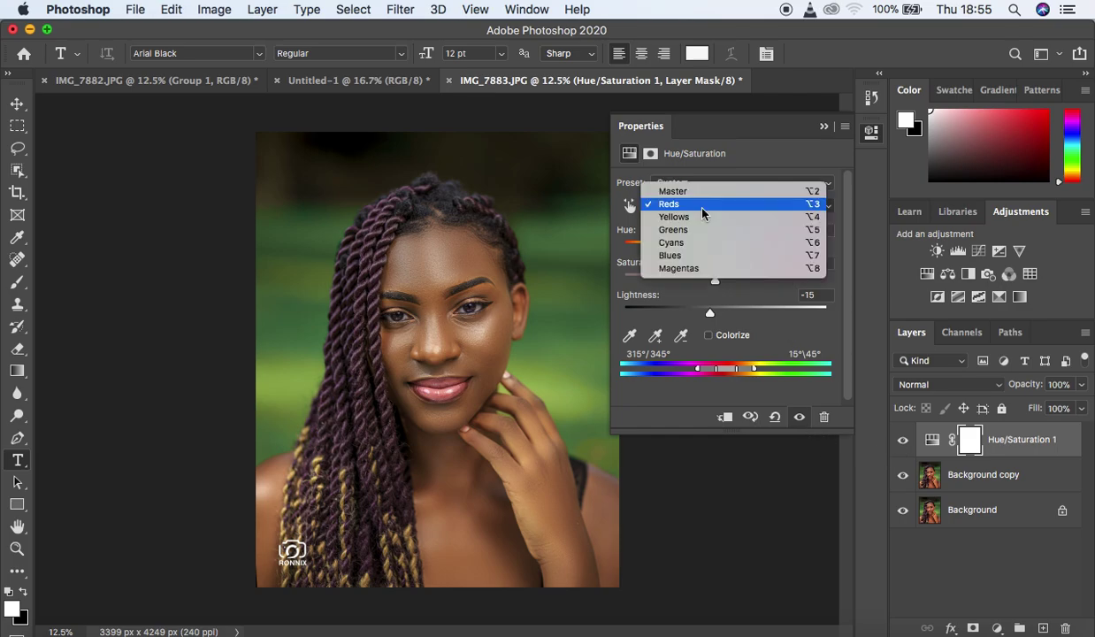
click(703, 218)
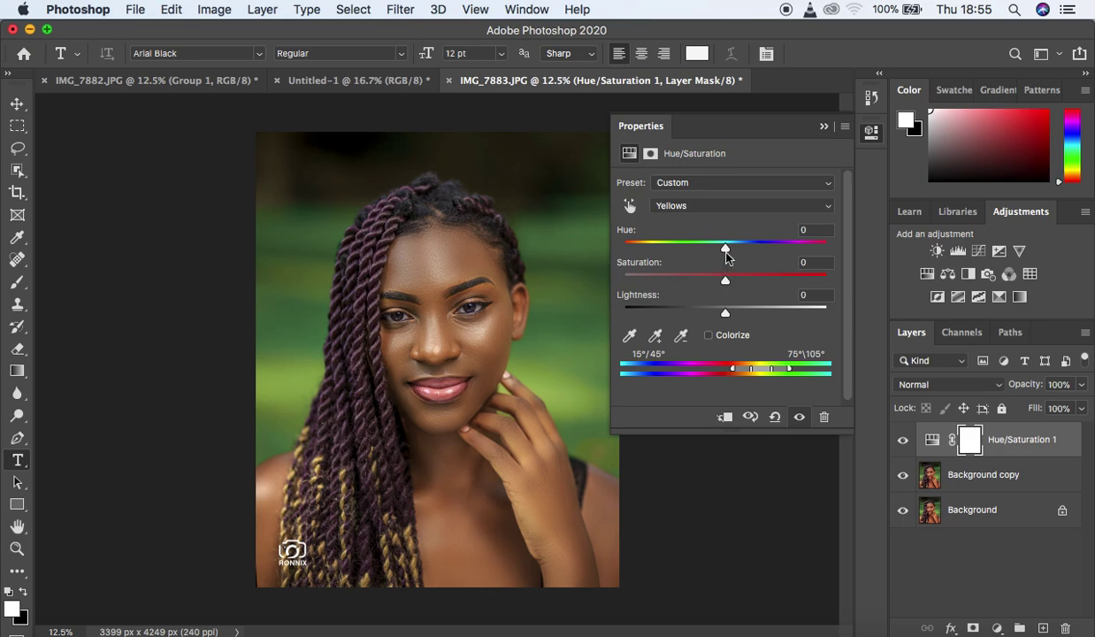
drag(726, 250, 680, 256)
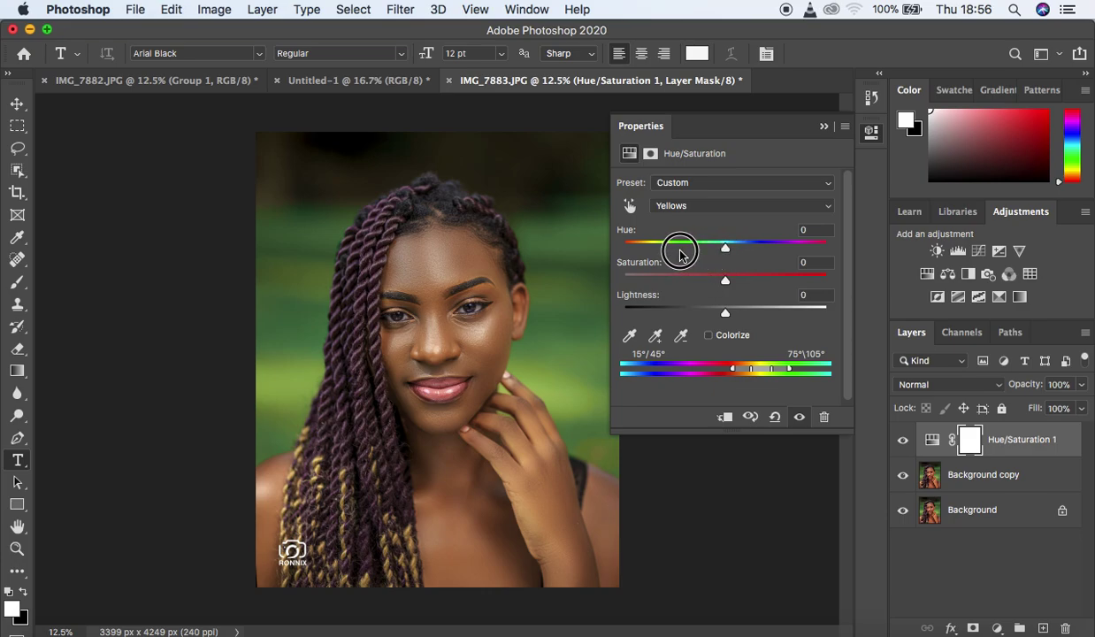
click(723, 249)
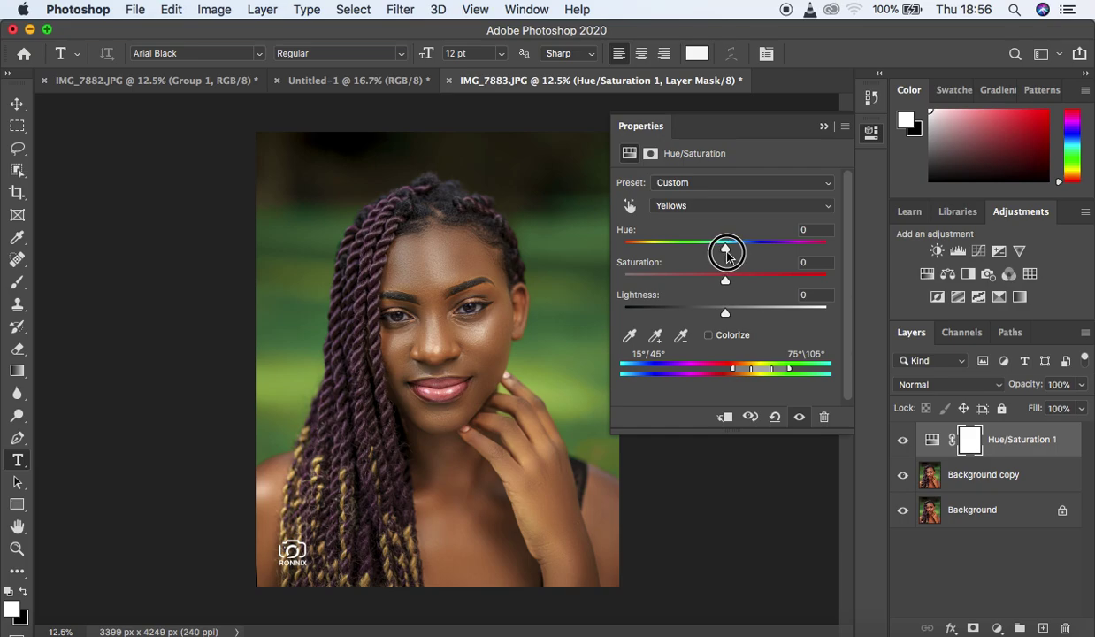
mouse_move(725, 250)
mouse_down()
mouse_move(688, 250)
mouse_move(790, 248)
mouse_move(702, 248)
mouse_move(718, 253)
mouse_up()
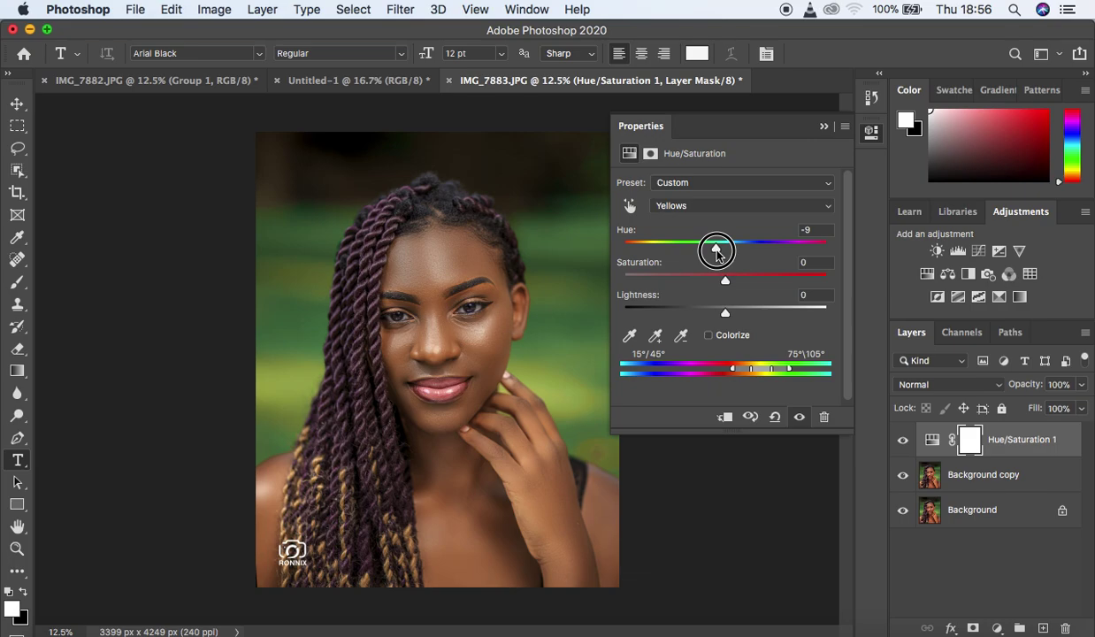
drag(717, 253, 717, 254)
click(17, 152)
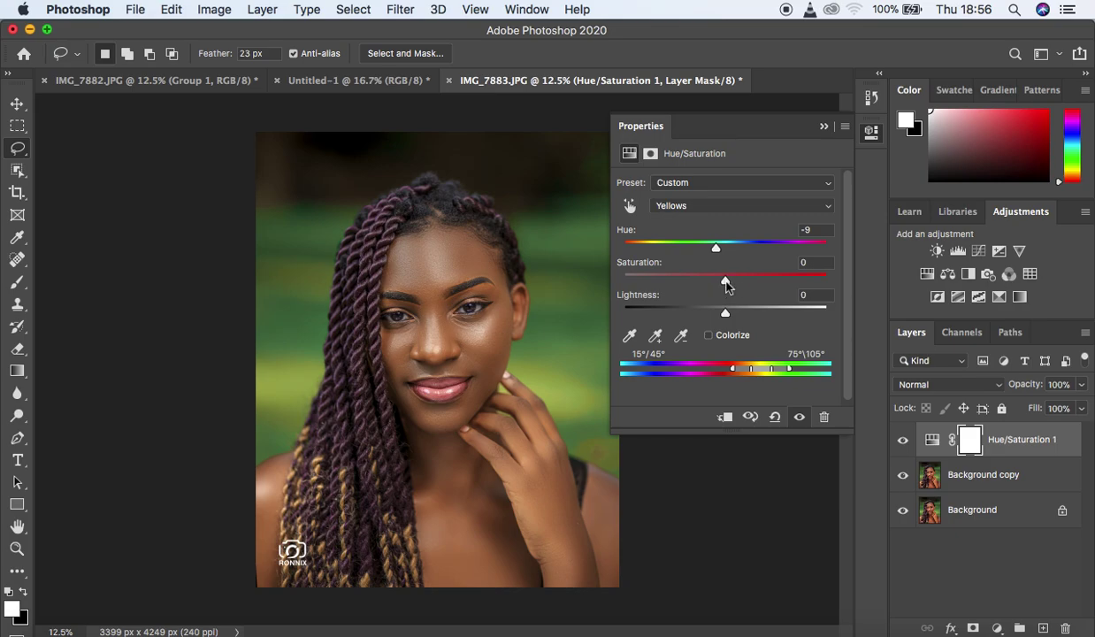
drag(725, 284, 670, 283)
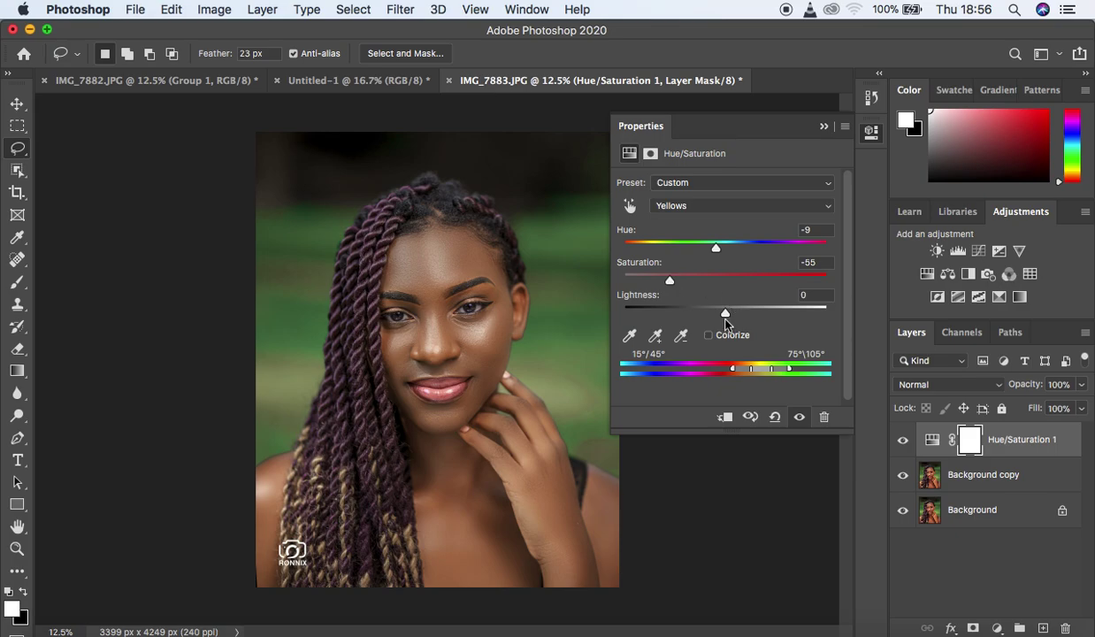
mouse_move(728, 318)
mouse_down()
mouse_move(711, 319)
mouse_move(728, 315)
mouse_up()
Step: Toggle the Hue/Saturation 1 layer's visibility to check the combined effect of the Reds and Yellows changes
click(903, 440)
click(902, 439)
click(903, 440)
click(903, 439)
Step: Set the Greens of the Hue/Saturation adjustment to hue +22 and saturation -47, and collapse its properties
click(708, 208)
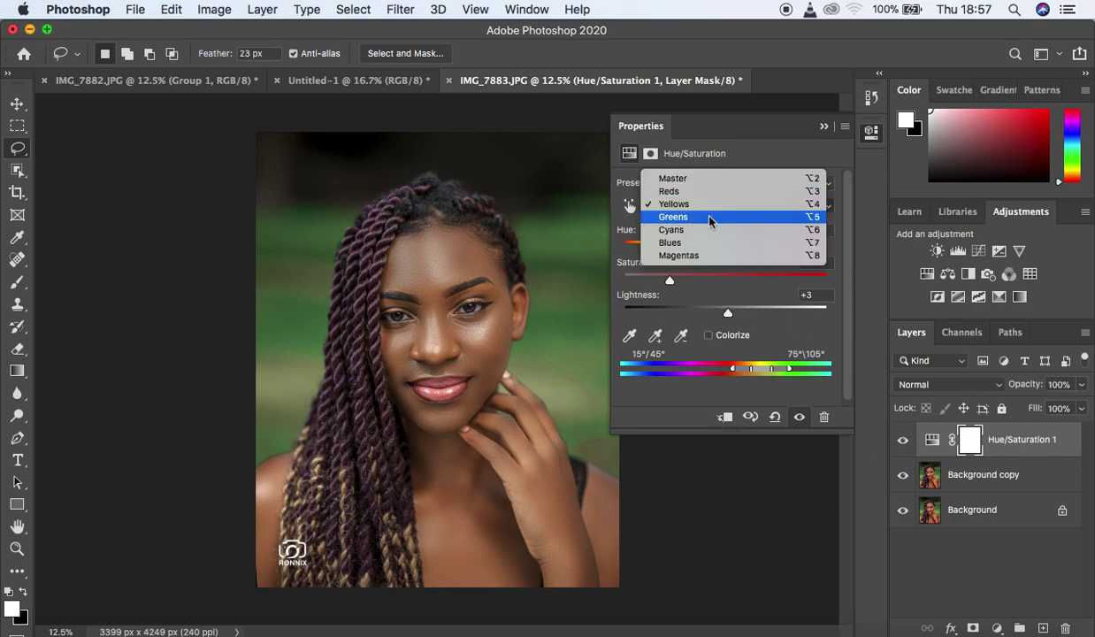
click(709, 217)
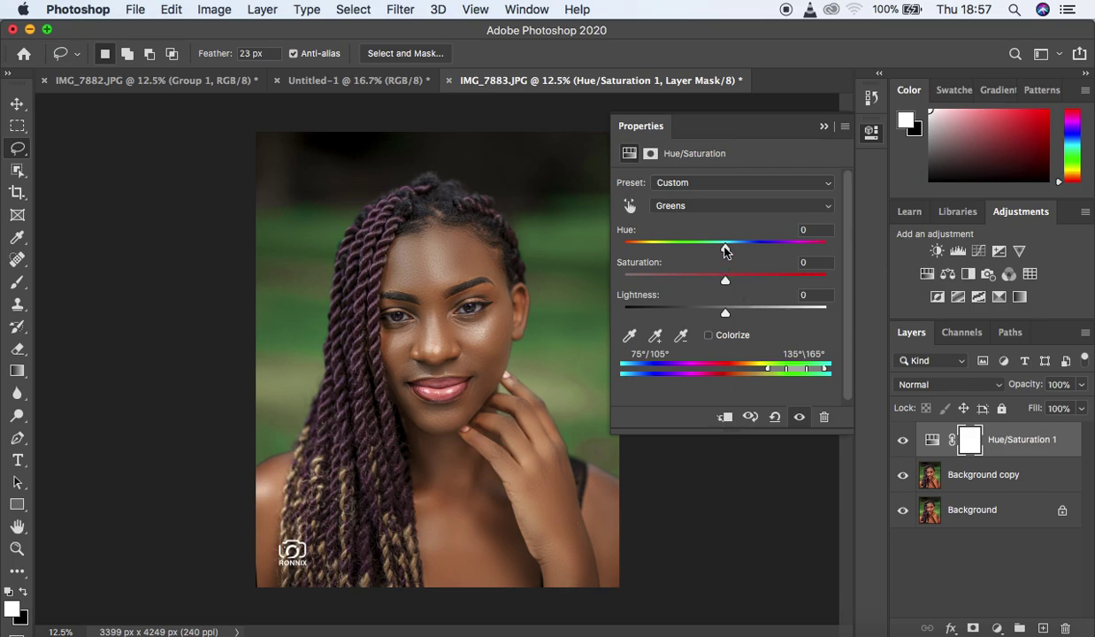
drag(723, 251, 749, 251)
drag(725, 281, 679, 283)
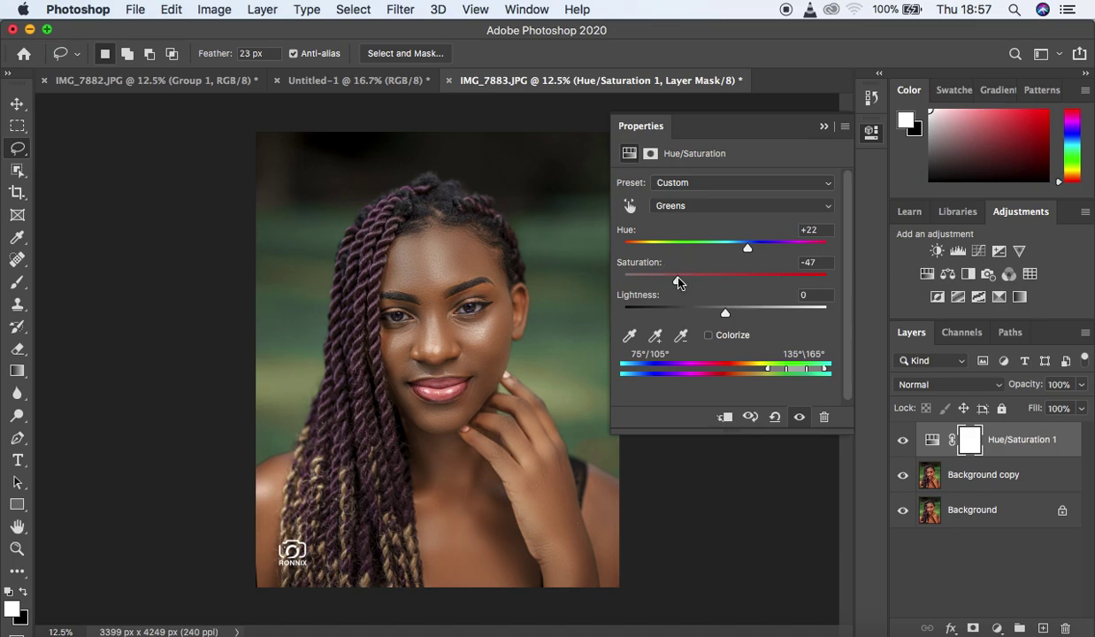
click(823, 129)
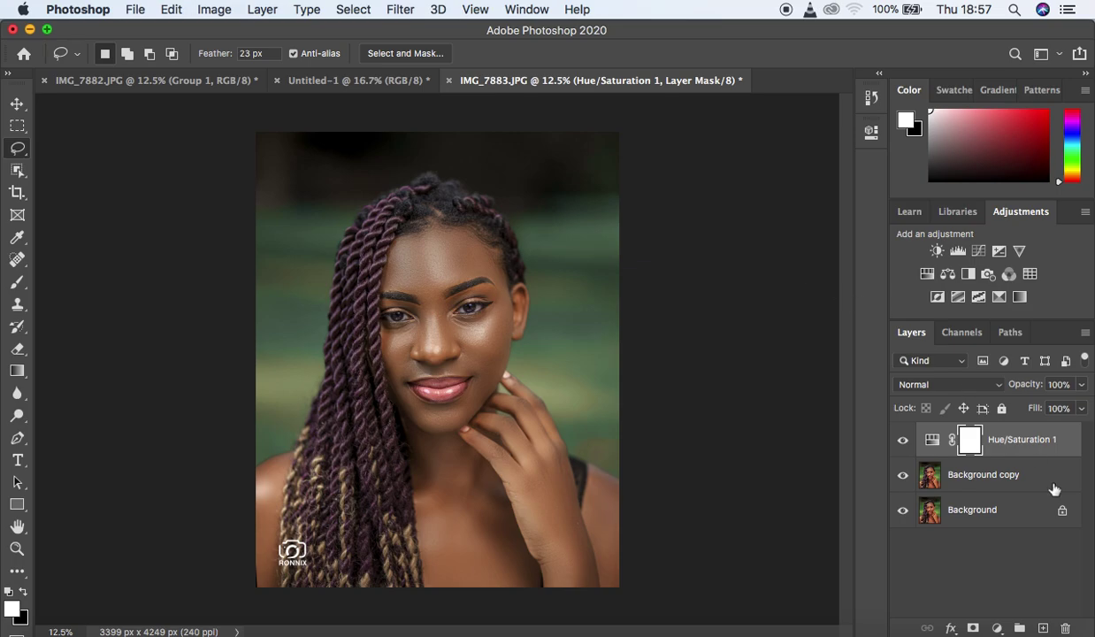
Step: Add a Selective Color adjustment layer on top and set the cyan of its Reds to +100%
click(998, 628)
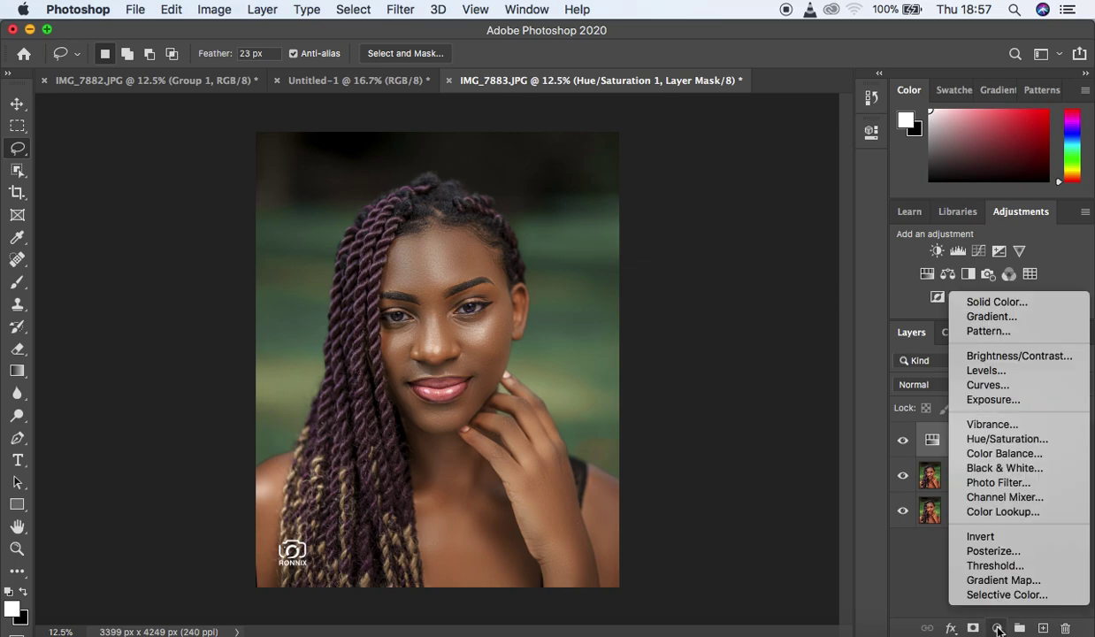
click(992, 595)
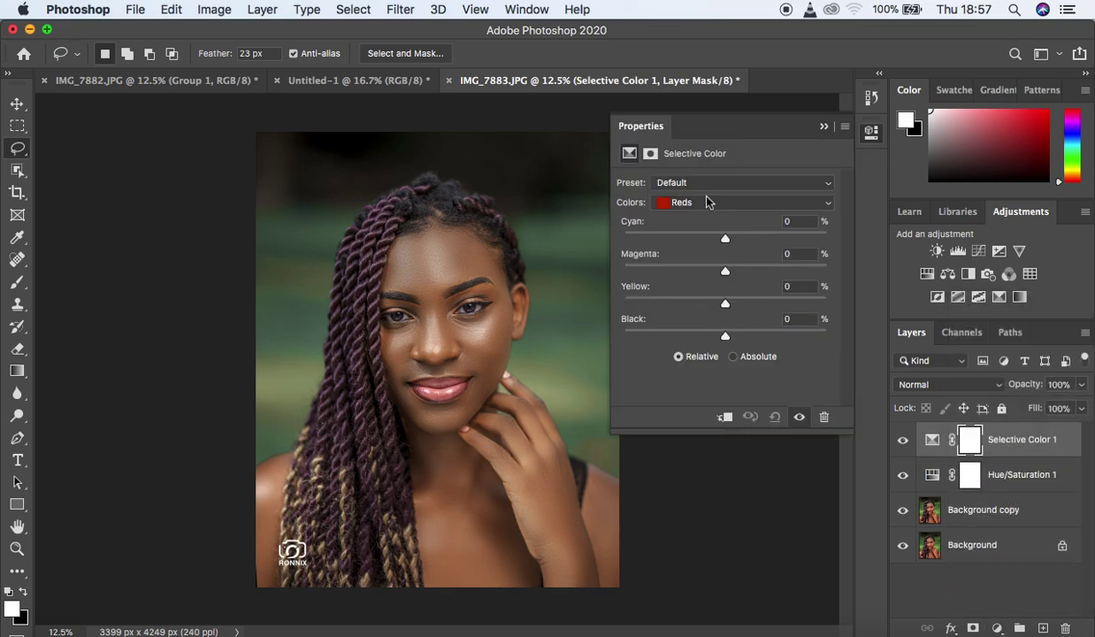
click(707, 204)
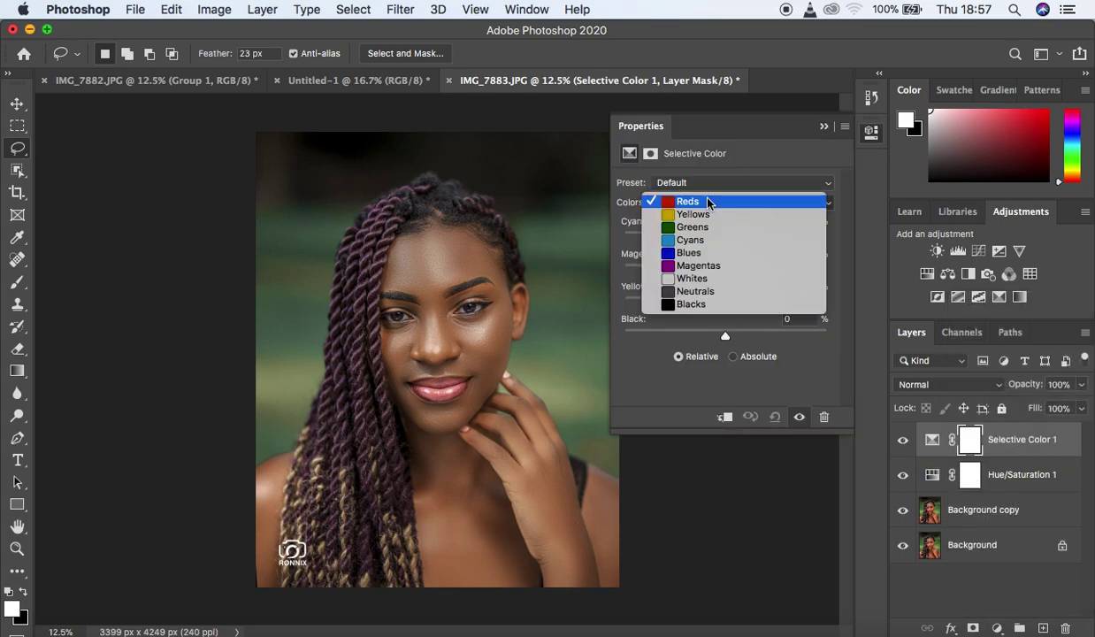
click(708, 203)
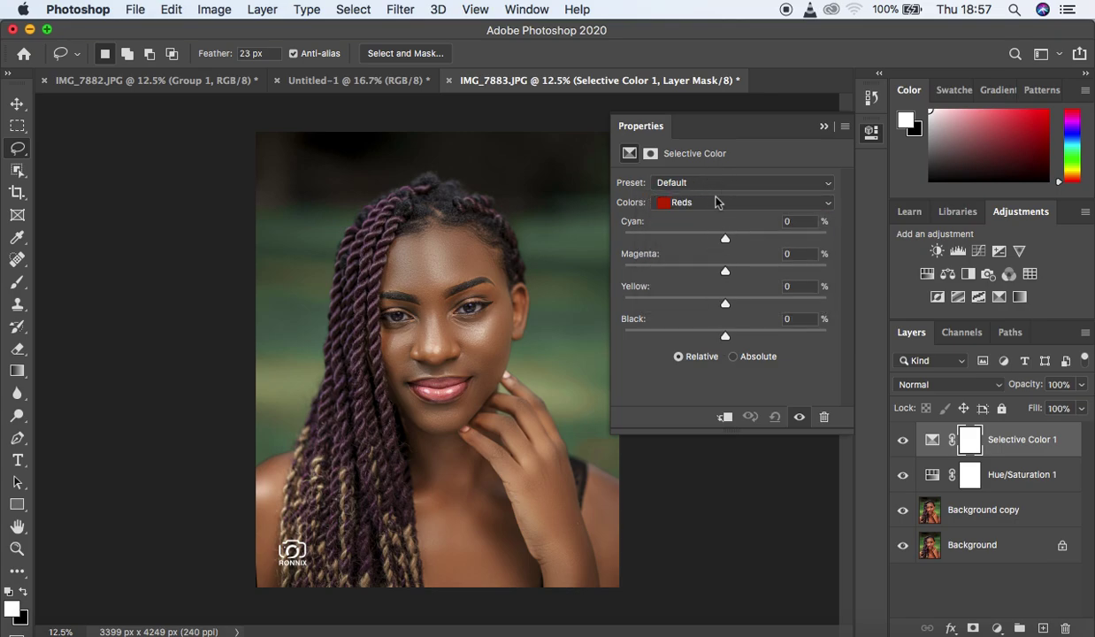
click(716, 204)
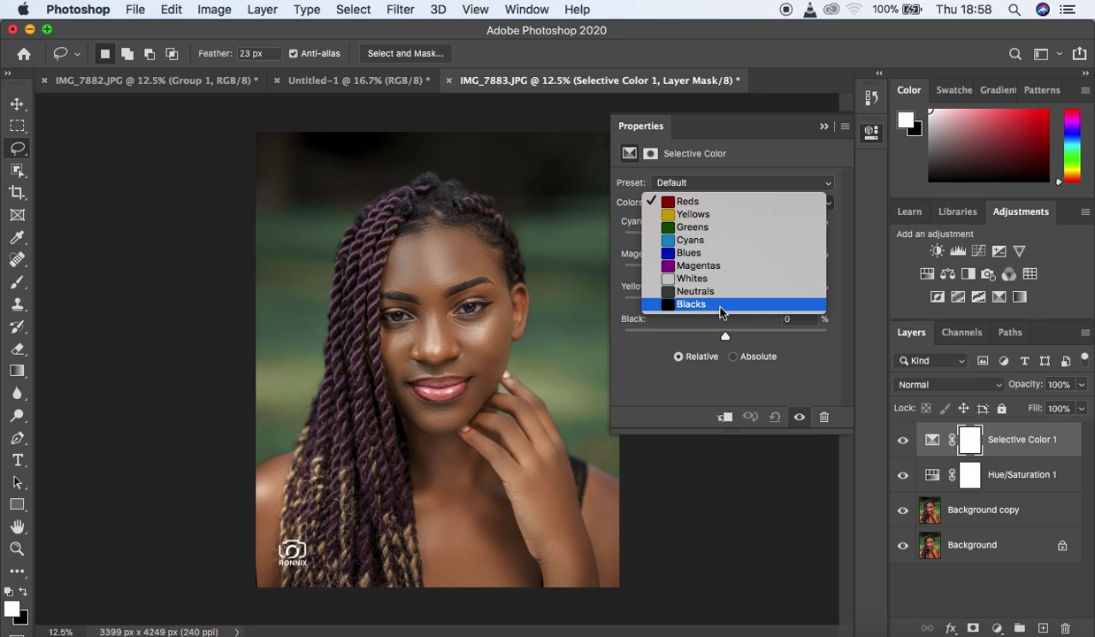
click(699, 202)
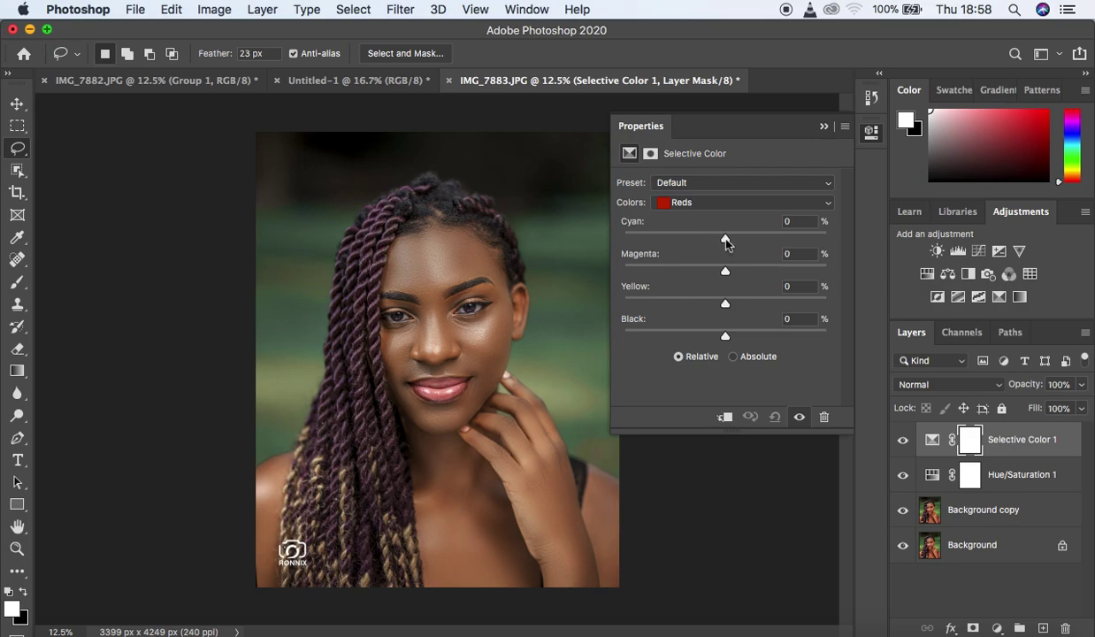
drag(726, 241, 846, 252)
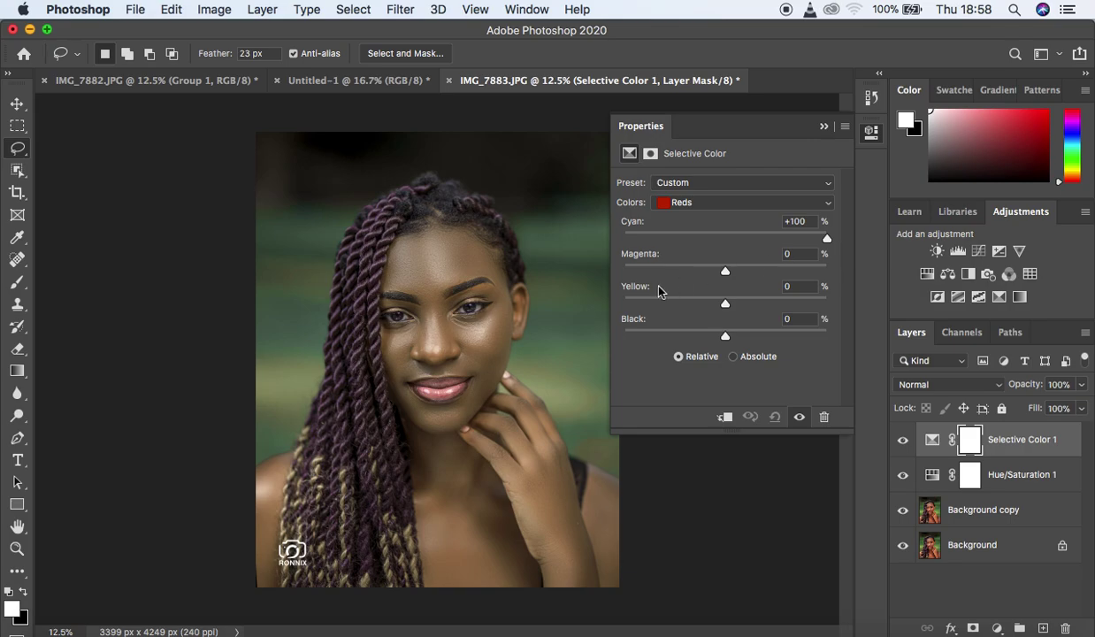
Step: In the Selective Color adjustment's Reds, set cyan to 0%, magenta to -9% and yellow to -12%
drag(821, 243, 580, 261)
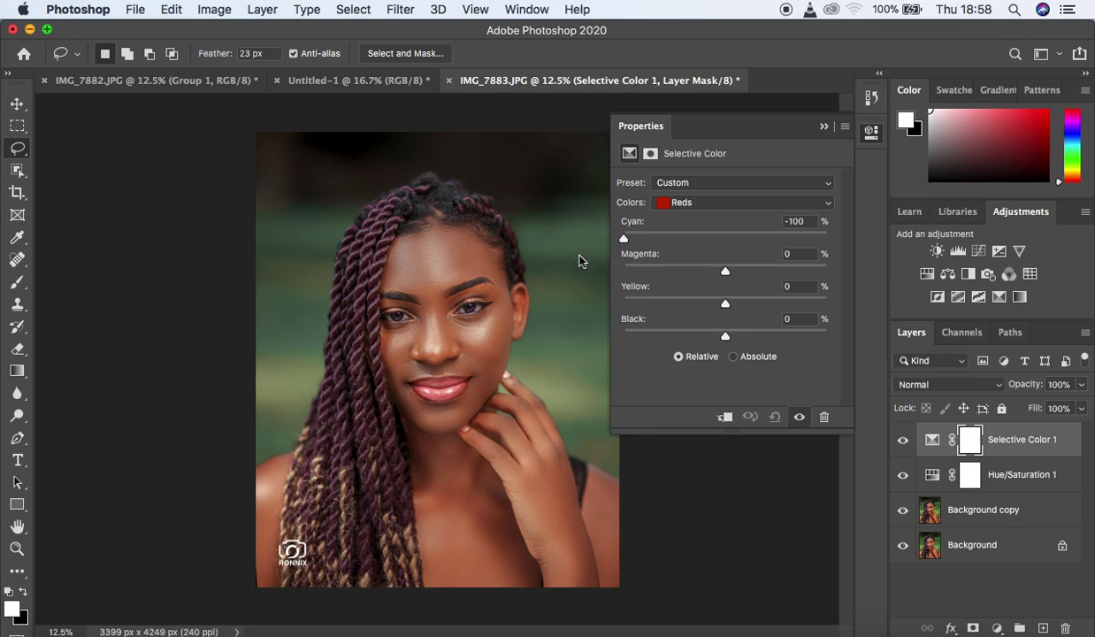
drag(624, 241, 721, 254)
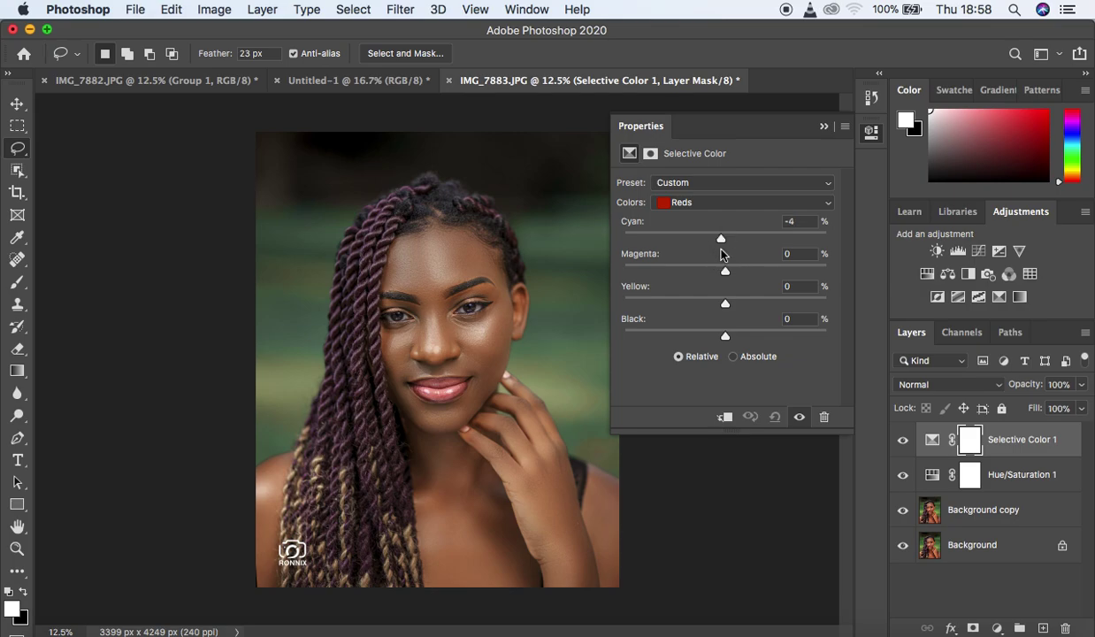
click(779, 222)
text(0)
drag(727, 272, 714, 307)
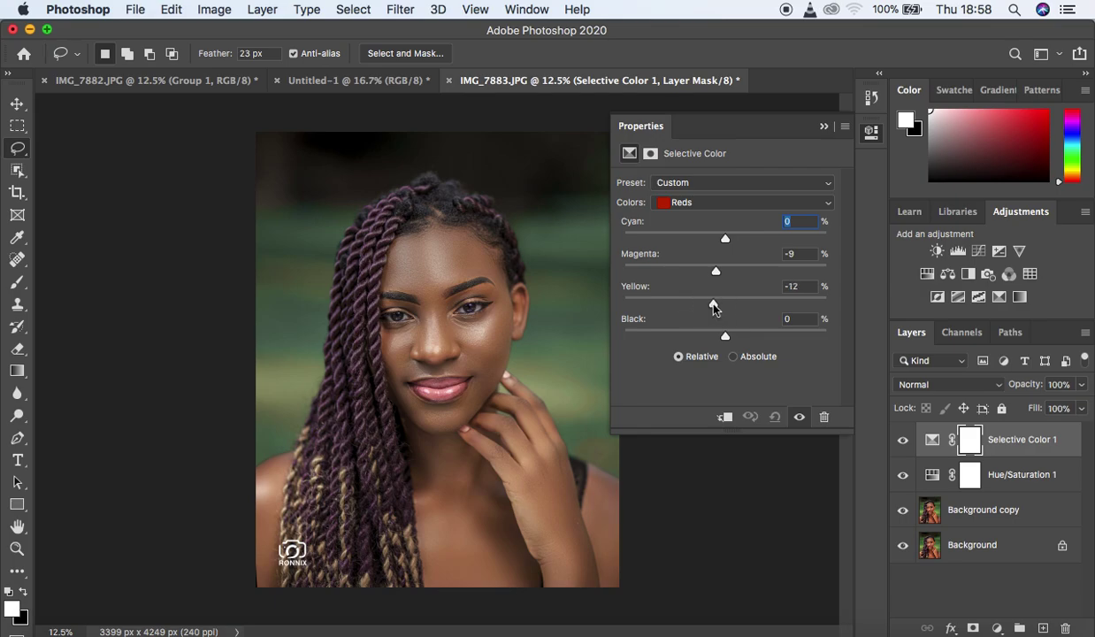
Step: Set the Yellows of the Selective Color adjustment to cyan +13%, magenta -10% and yellow -10%
click(712, 206)
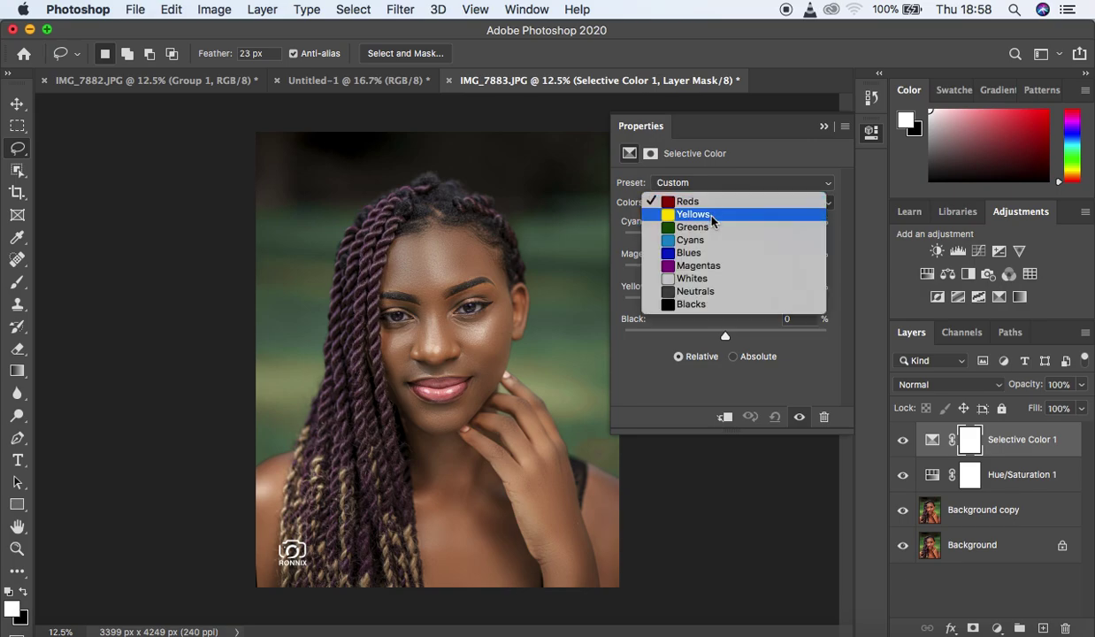
click(710, 215)
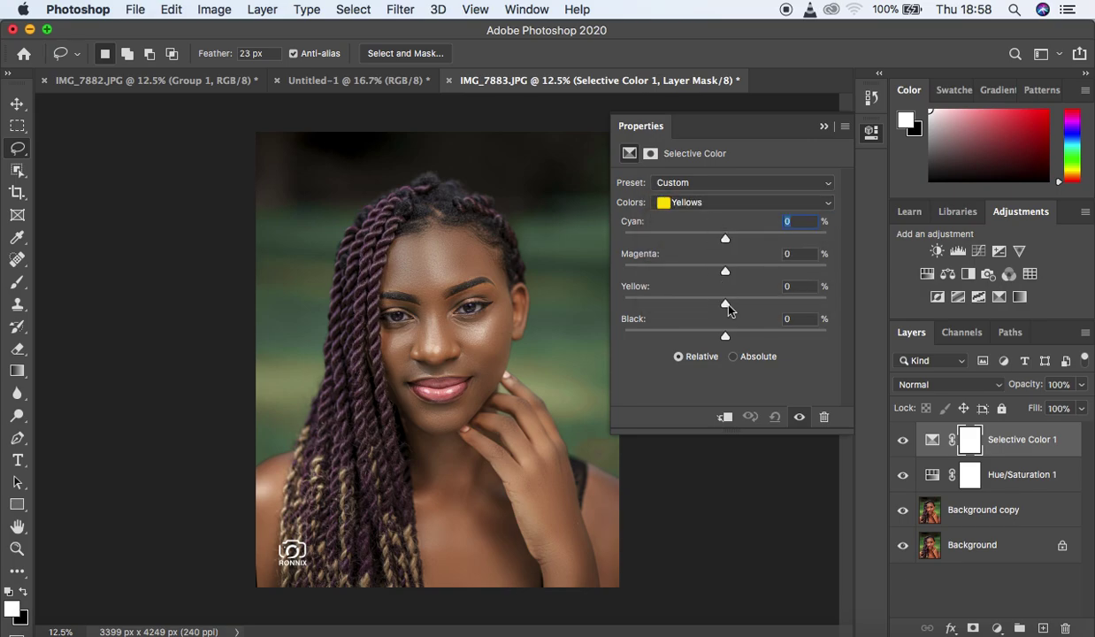
drag(726, 305, 740, 253)
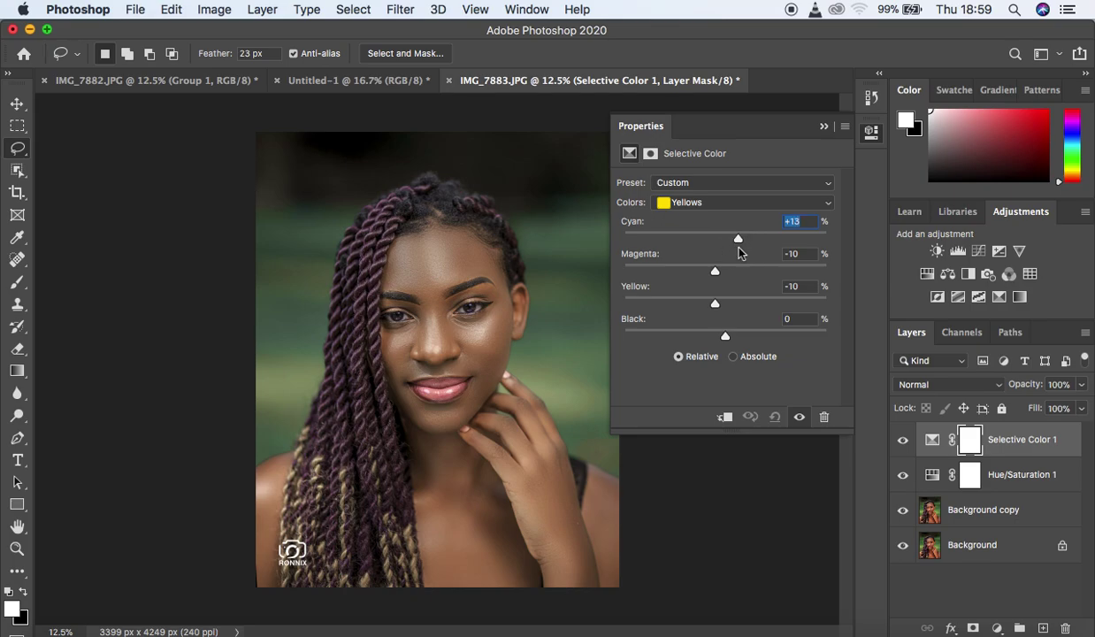
Step: Set the magenta of the Greens to -18% in the Selective Color adjustment
click(673, 203)
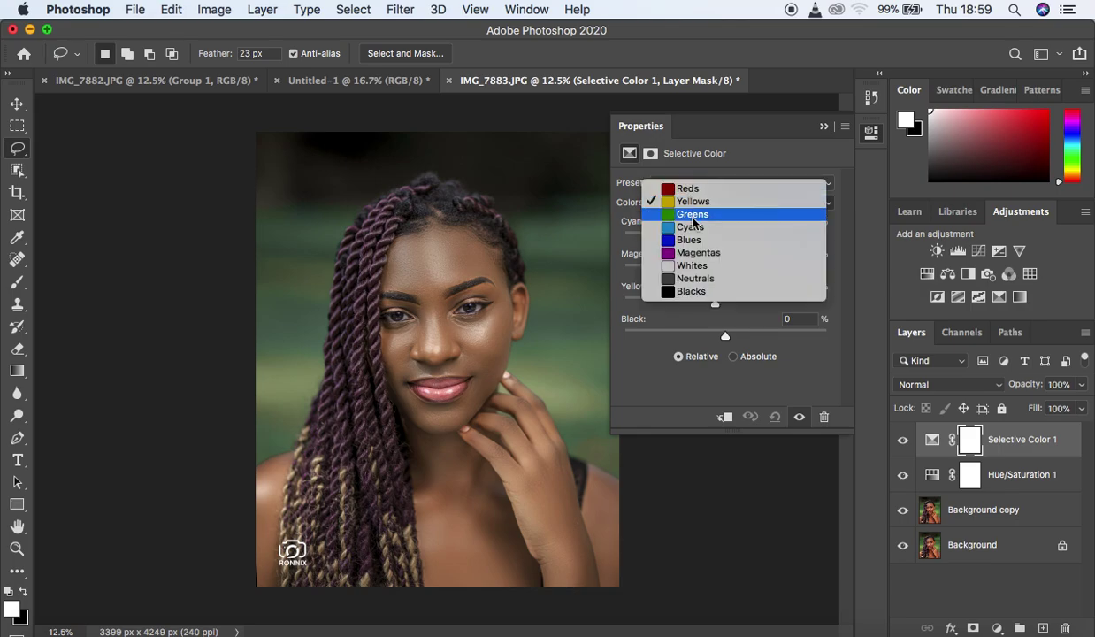
click(692, 215)
drag(725, 264, 707, 281)
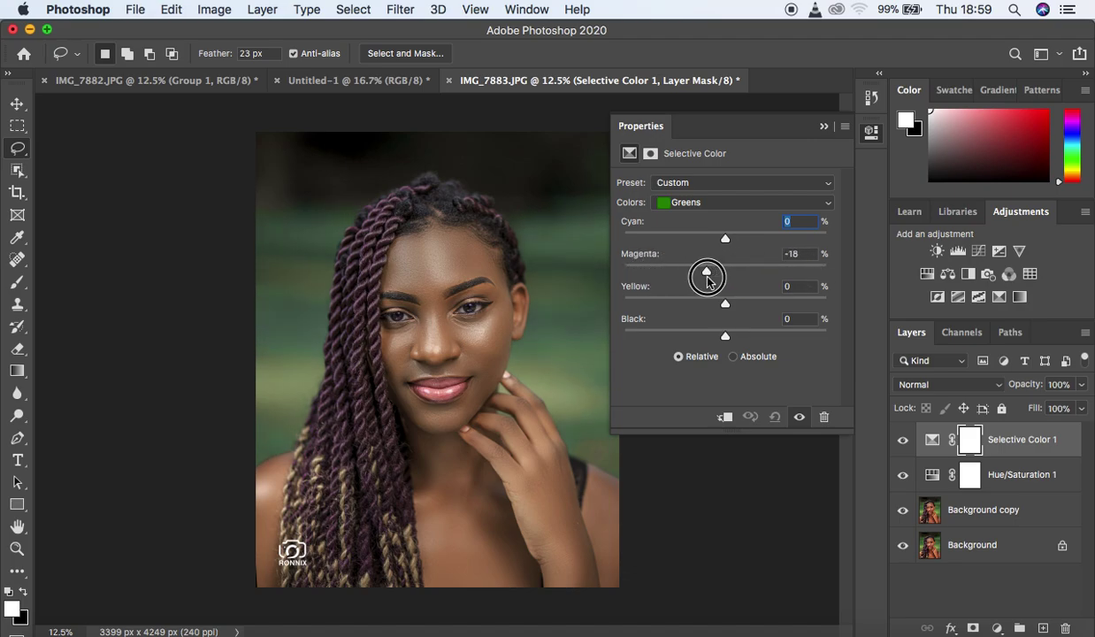
Step: Set the Magentas of the Selective Color adjustment to magenta +50% and black +19%
click(701, 204)
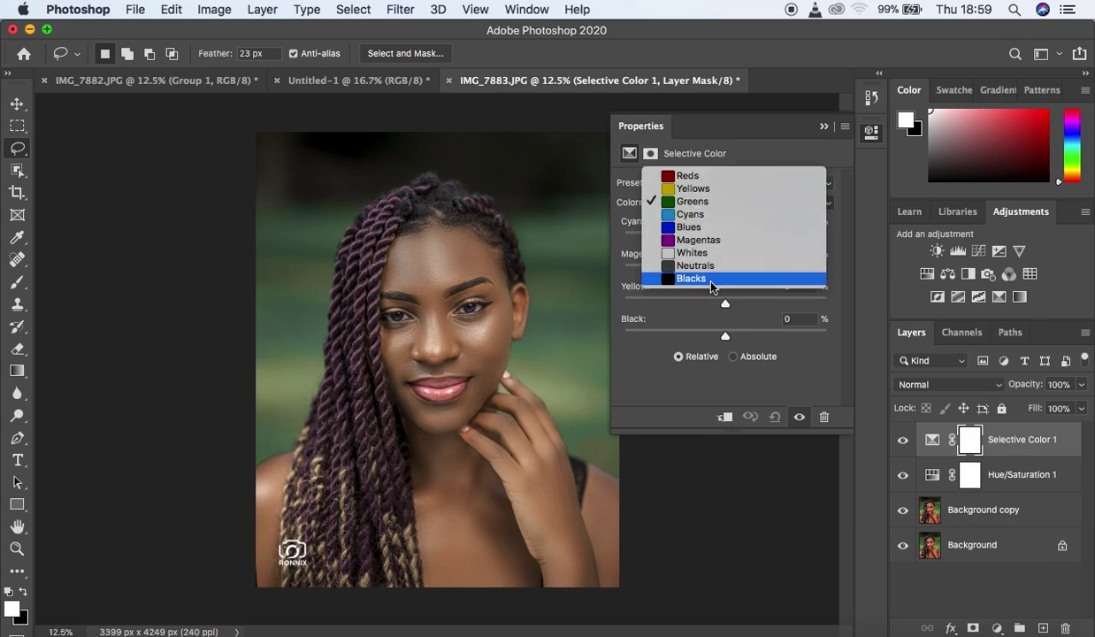
click(698, 240)
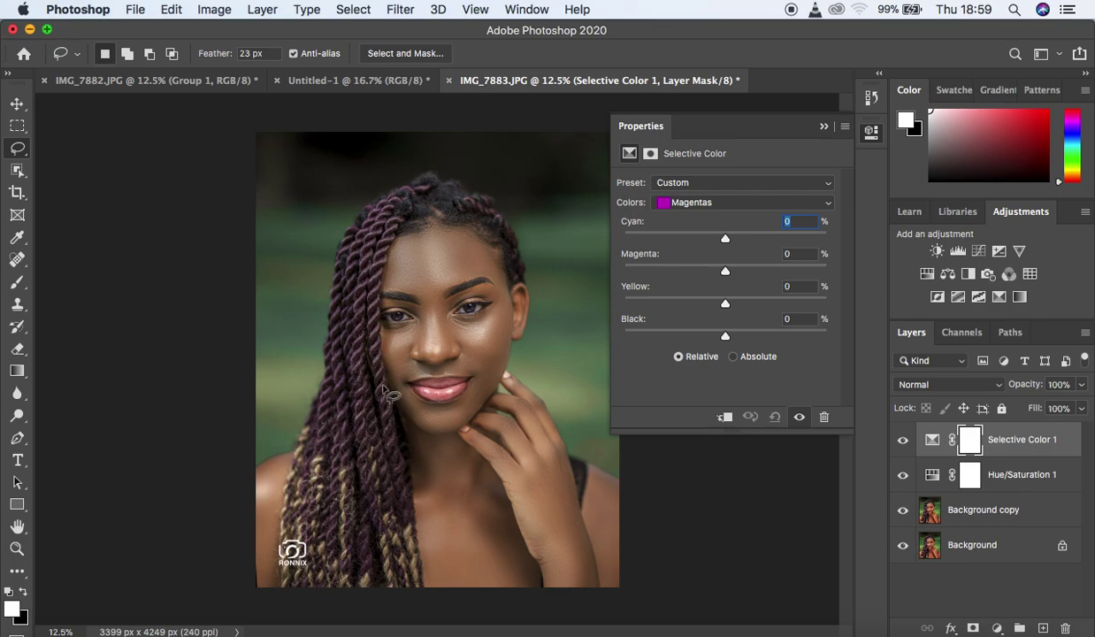
drag(725, 271, 582, 313)
drag(667, 308, 777, 294)
drag(725, 336, 746, 339)
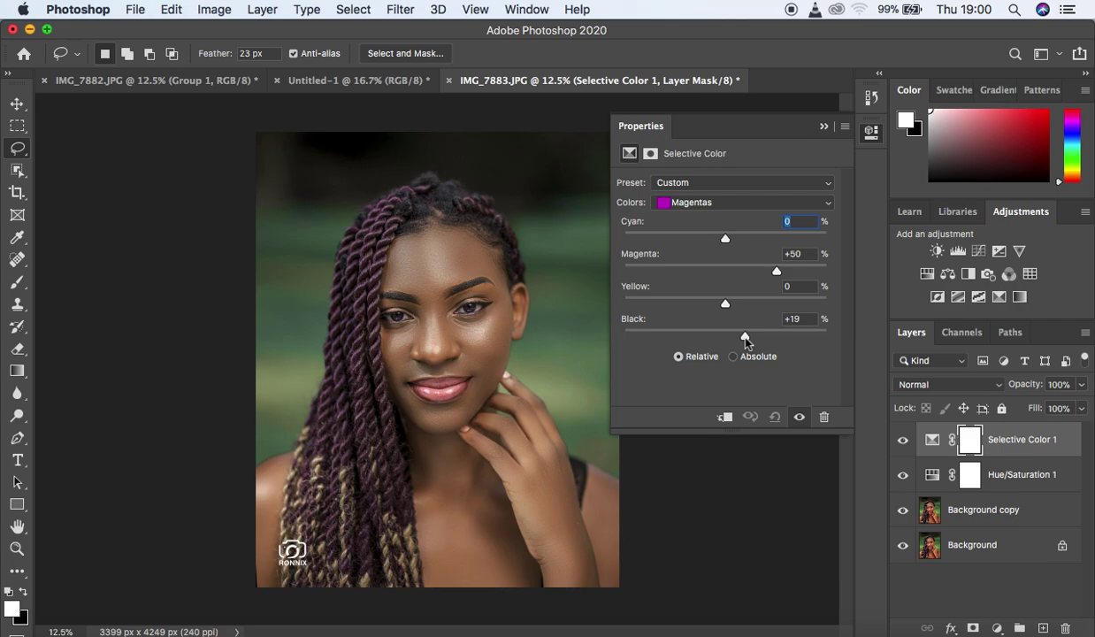
Step: Add a Vibrance adjustment layer on top with vibrance -8 and saturation -1, and collapse its properties
click(997, 627)
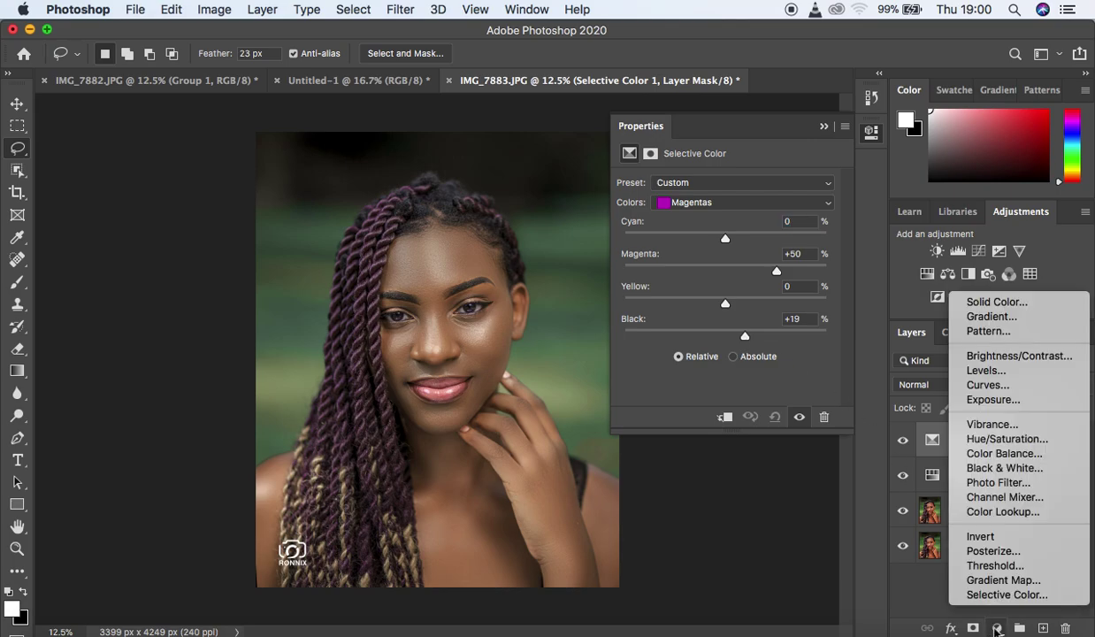
click(991, 425)
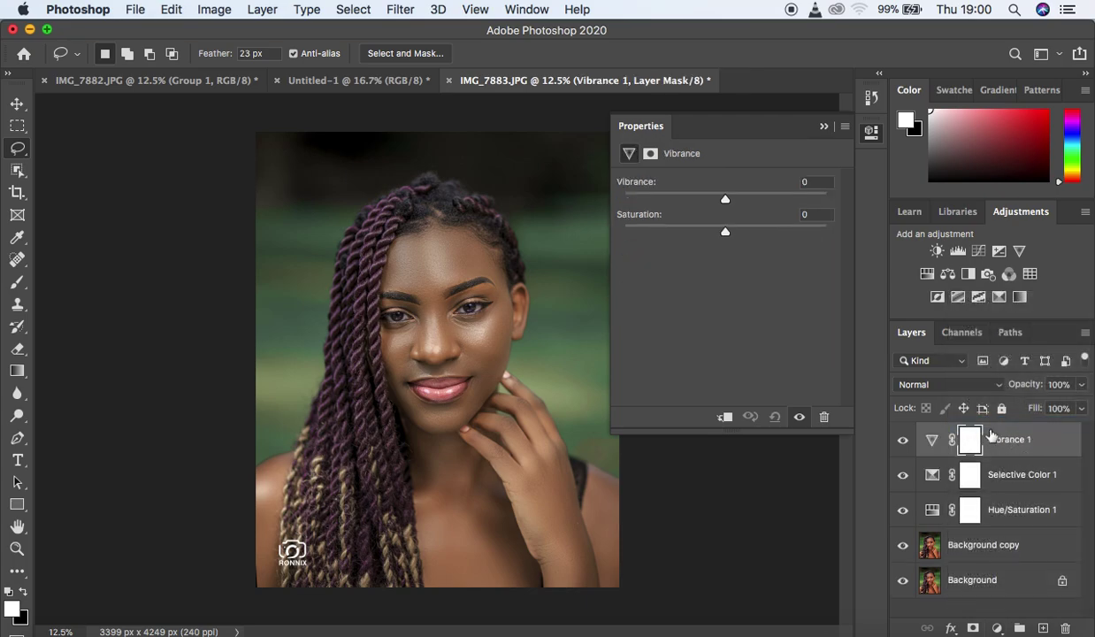
drag(725, 200, 724, 241)
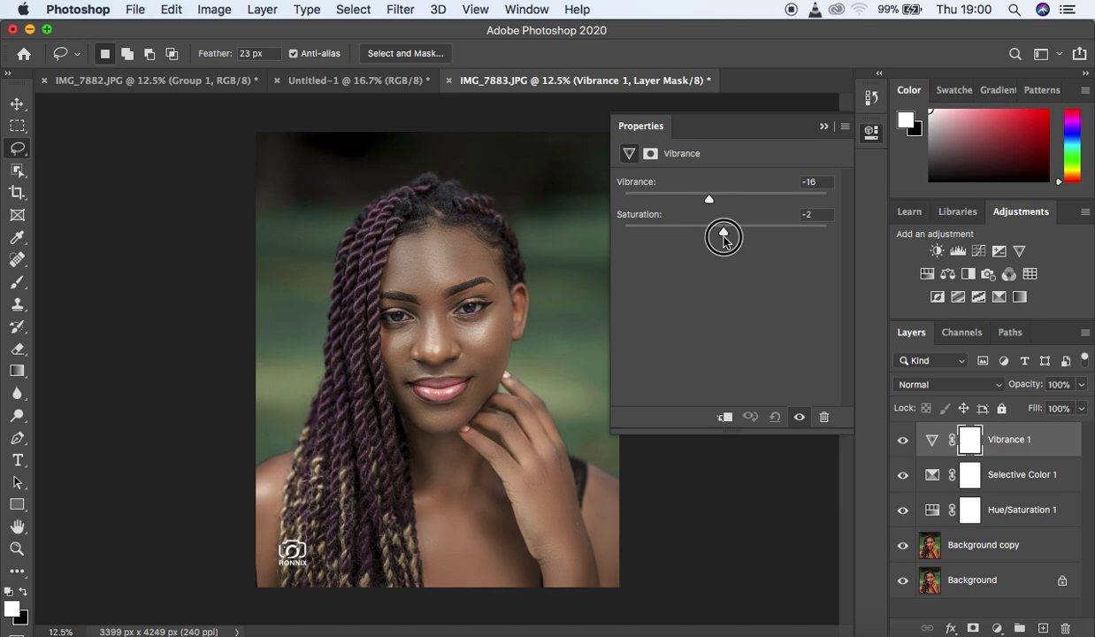
drag(708, 199, 719, 202)
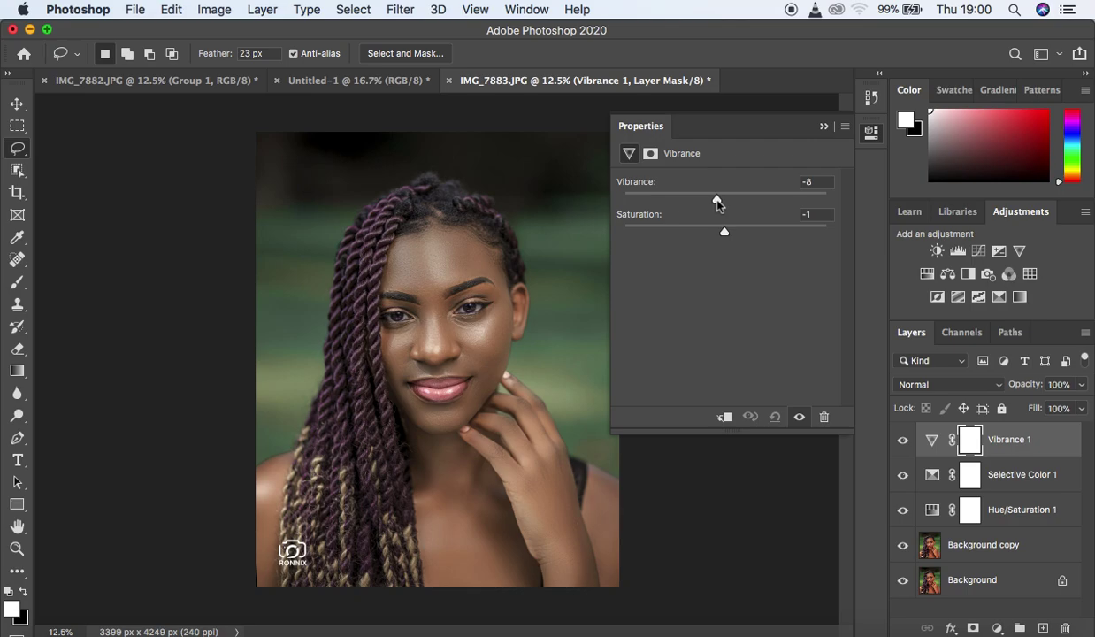
click(823, 127)
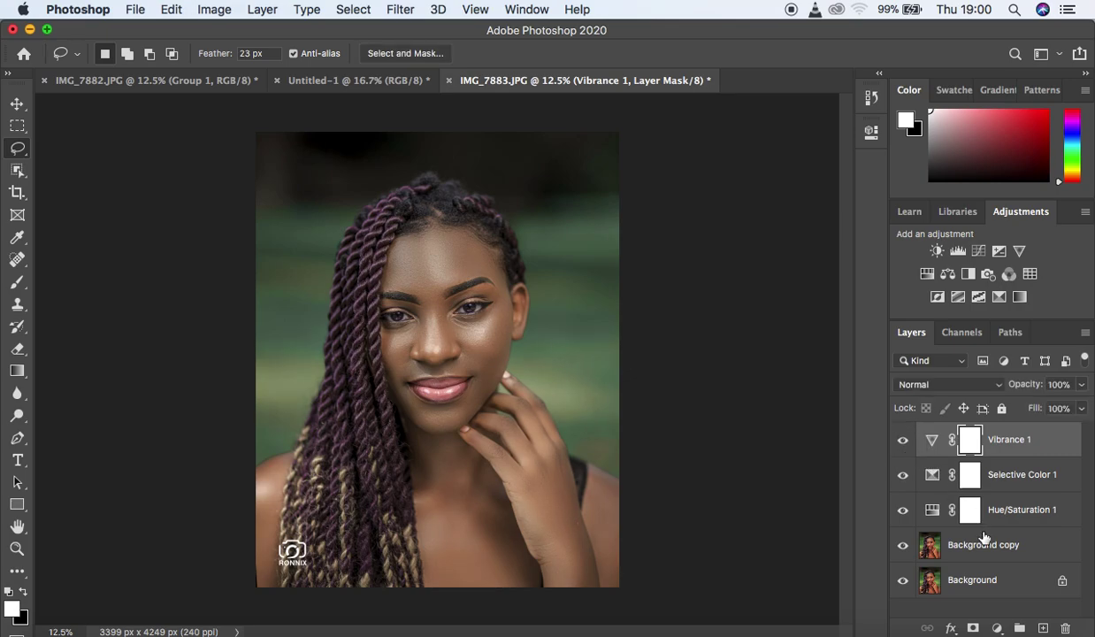
Step: Reopen the Hue/Saturation 1 adjustment and set the hue of its Reds to +6
double_click(933, 511)
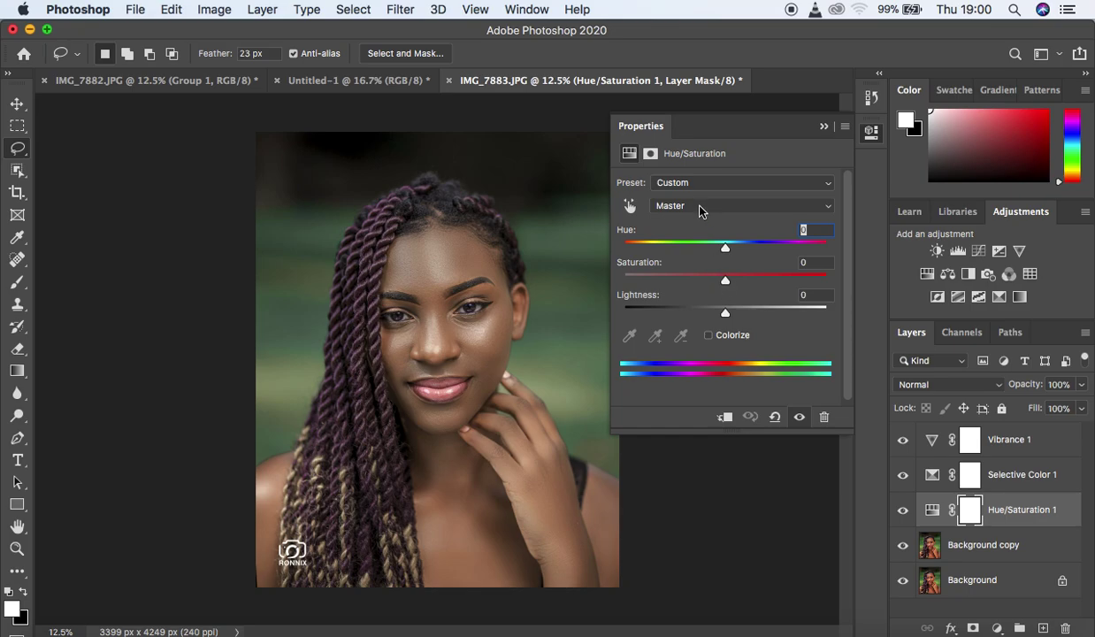
click(933, 511)
click(703, 208)
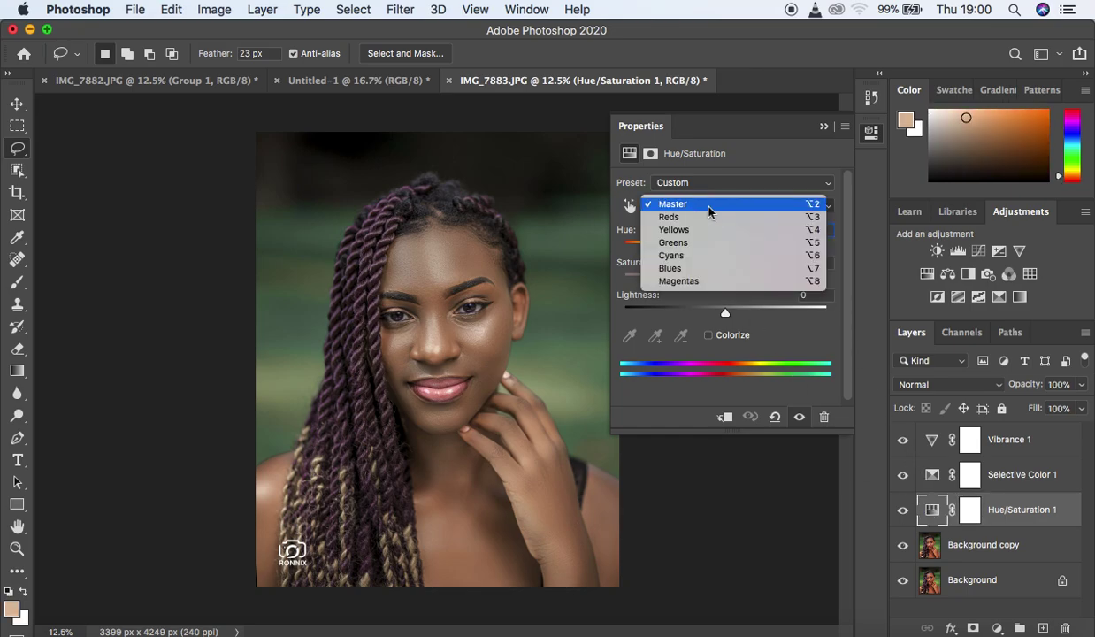
click(706, 216)
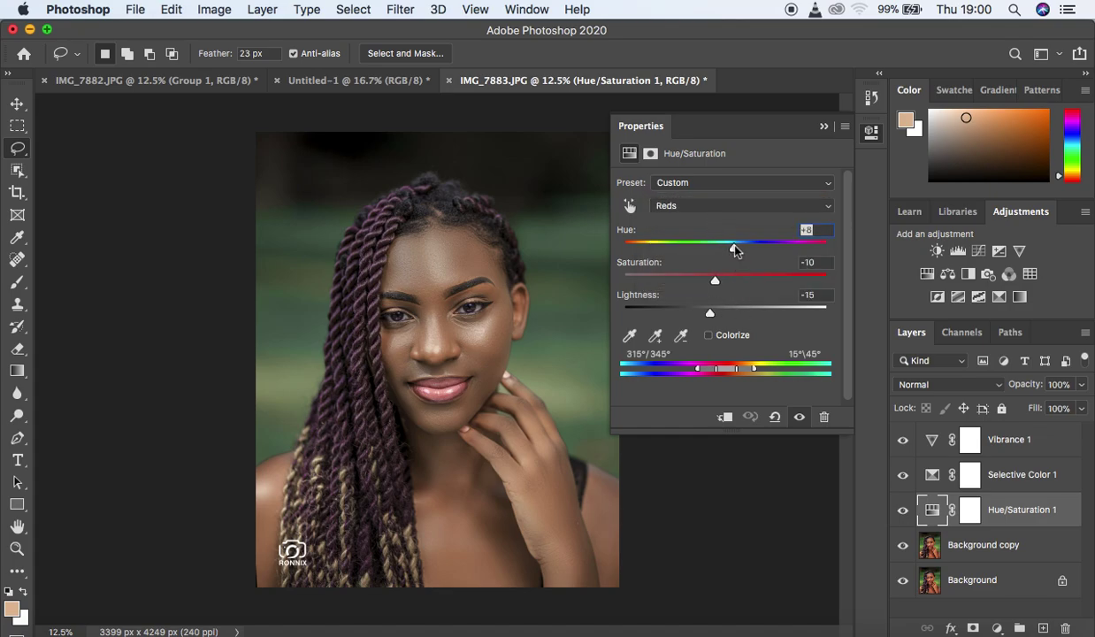
mouse_move(735, 248)
mouse_down()
mouse_move(710, 248)
mouse_move(732, 254)
mouse_up()
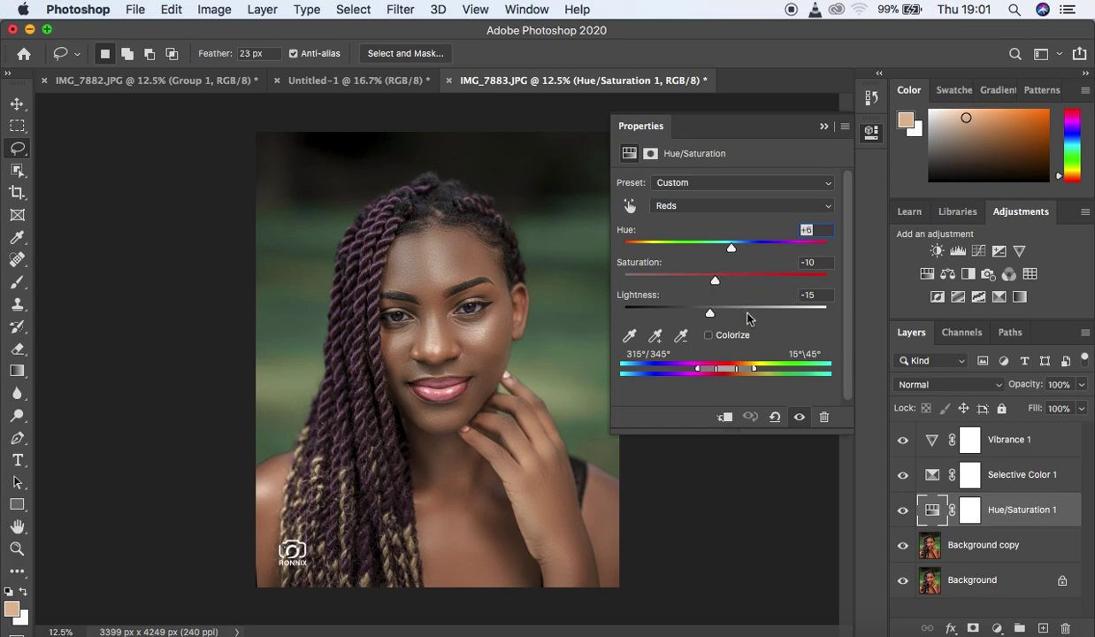
Step: Set the Yellows of the Hue/Saturation adjustment to hue +24 and saturation -68
click(706, 208)
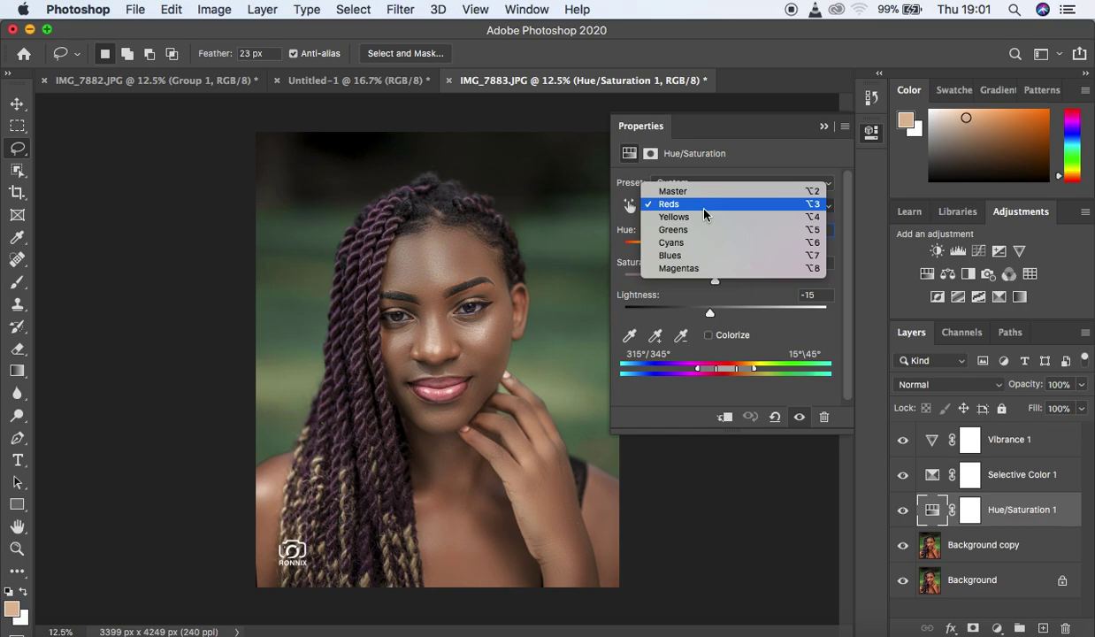
click(705, 216)
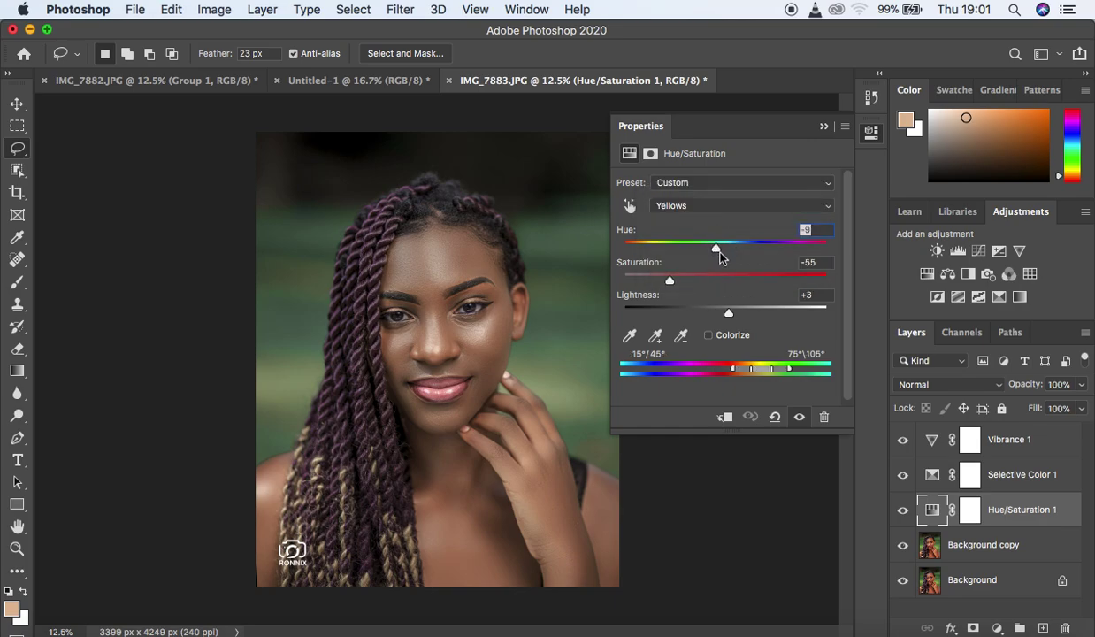
drag(717, 252, 751, 249)
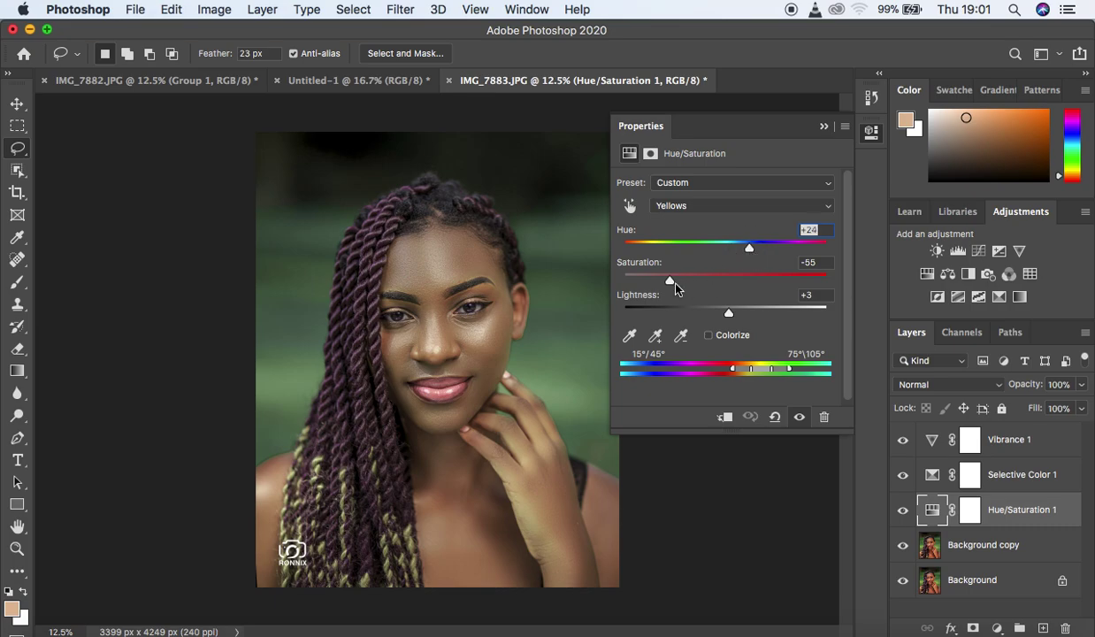
mouse_move(670, 281)
mouse_down()
mouse_move(745, 282)
mouse_move(653, 285)
mouse_move(669, 291)
mouse_up()
drag(668, 281, 657, 283)
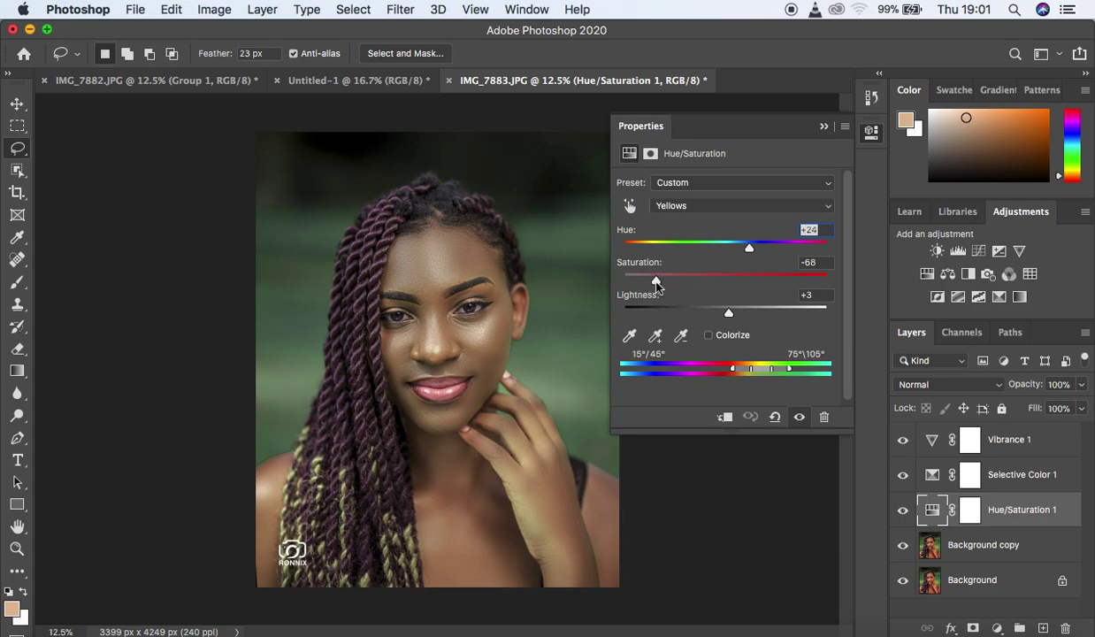
Step: Lower the saturation of the Reds slightly further in the Hue/Saturation adjustment
click(697, 203)
click(709, 193)
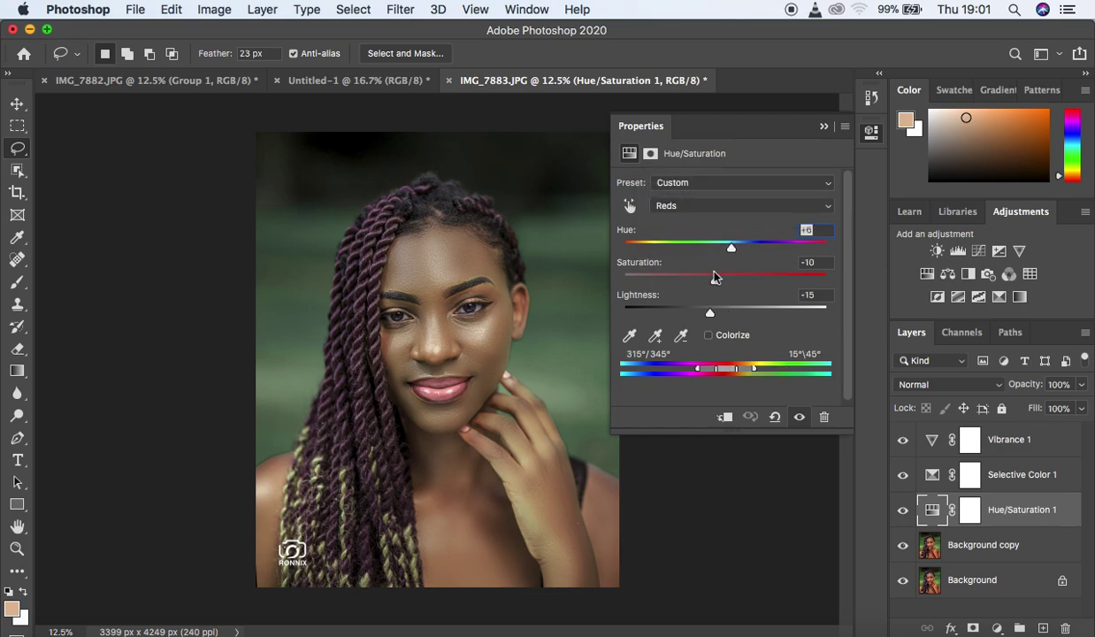
mouse_move(715, 281)
mouse_down()
mouse_move(738, 282)
mouse_move(689, 282)
mouse_move(707, 283)
mouse_up()
Step: Set the Greens of the Hue/Saturation adjustment to saturation -57 and lightness -25
click(668, 204)
click(674, 230)
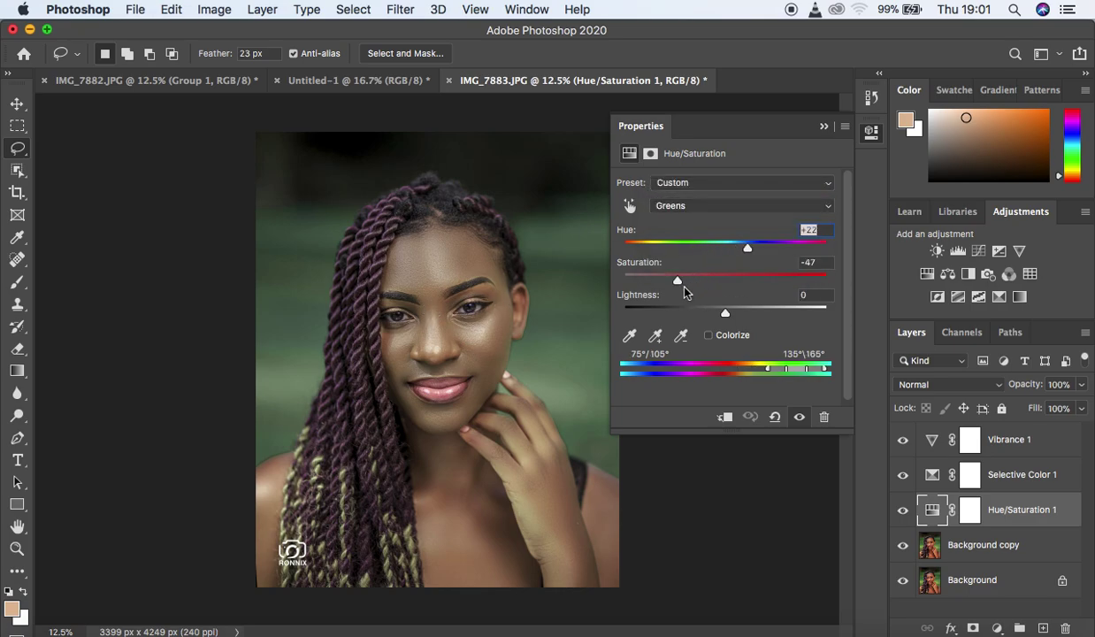
mouse_move(676, 283)
mouse_down()
mouse_move(650, 285)
mouse_move(667, 281)
mouse_up()
drag(725, 316, 699, 317)
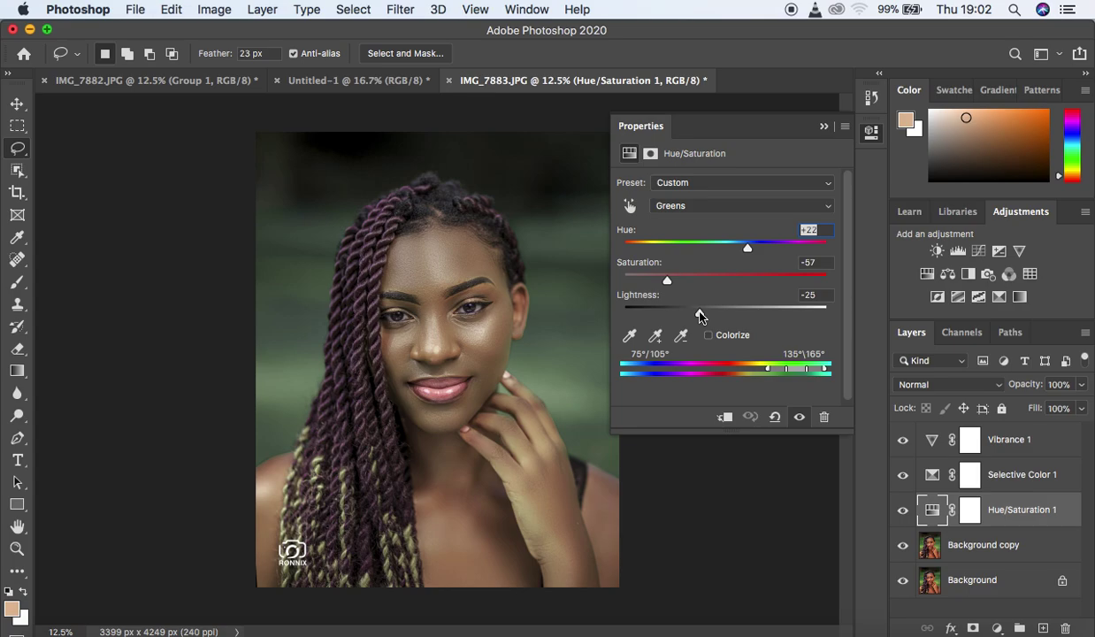
Step: Select the Vibrance 1 layer, add an empty layer above it and undo that addition
click(1046, 450)
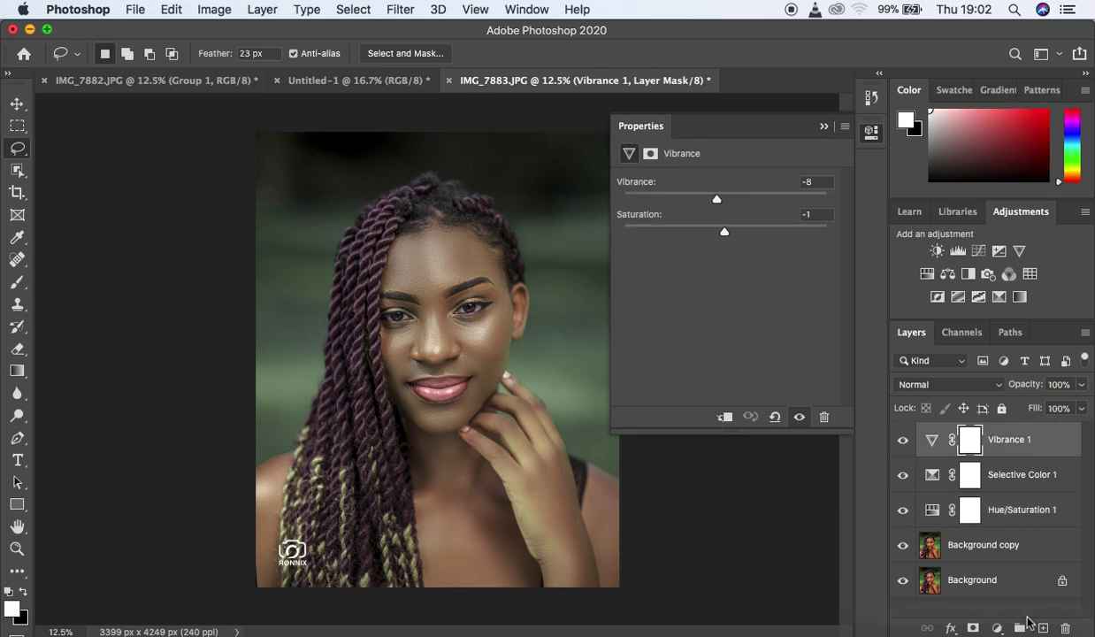
click(1043, 628)
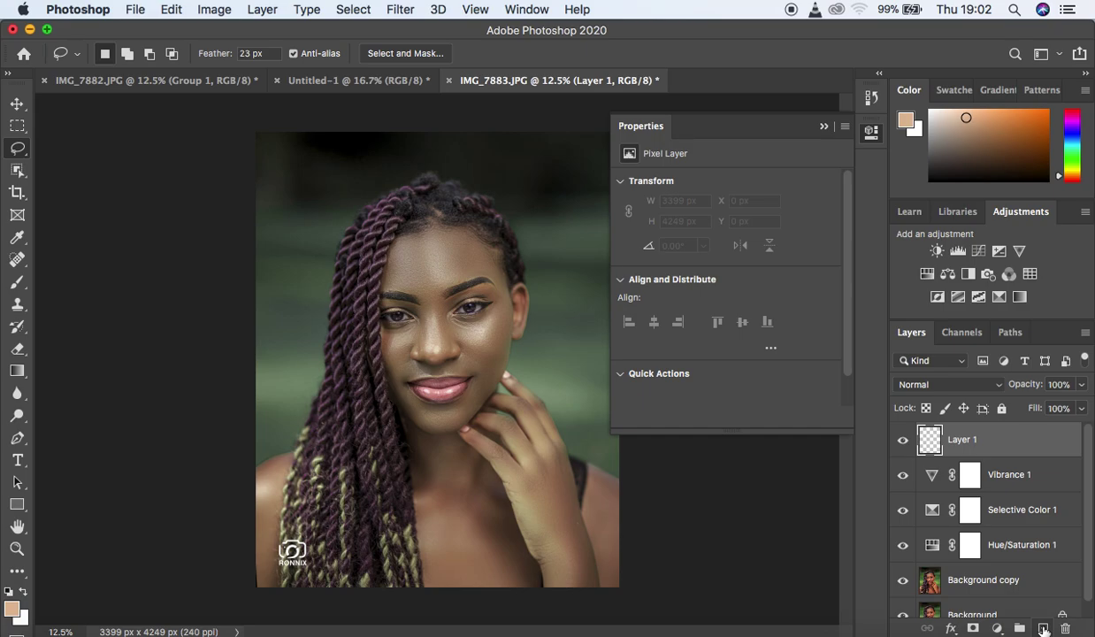
key(super+z)
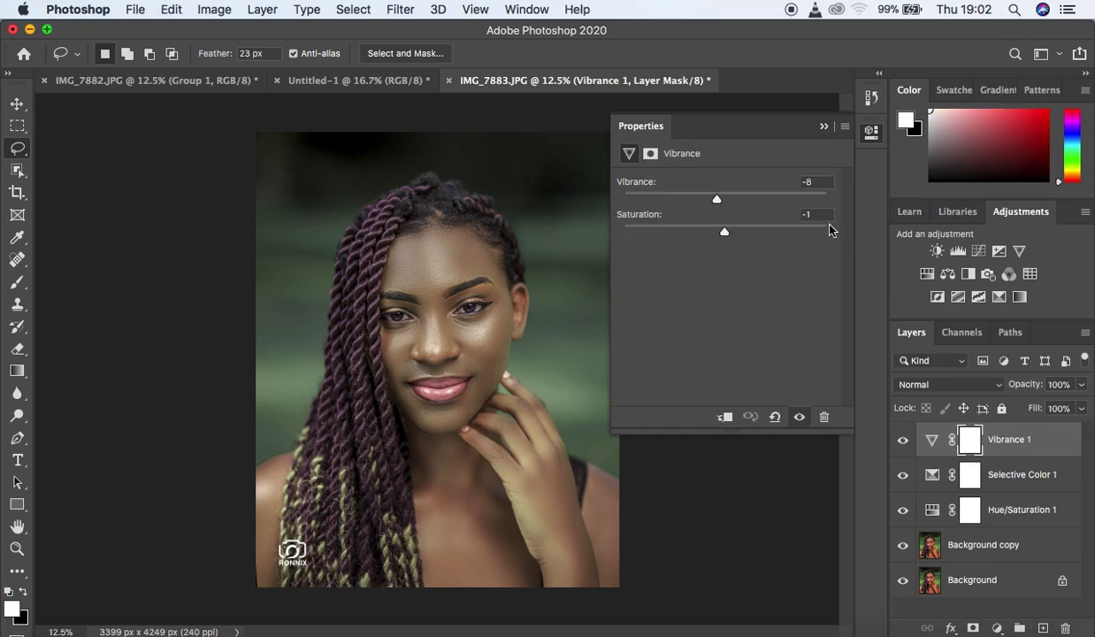
Step: Add a Color Balance adjustment layer above Vibrance 1 and set its midtones magenta–green balance to -8
click(824, 127)
click(997, 628)
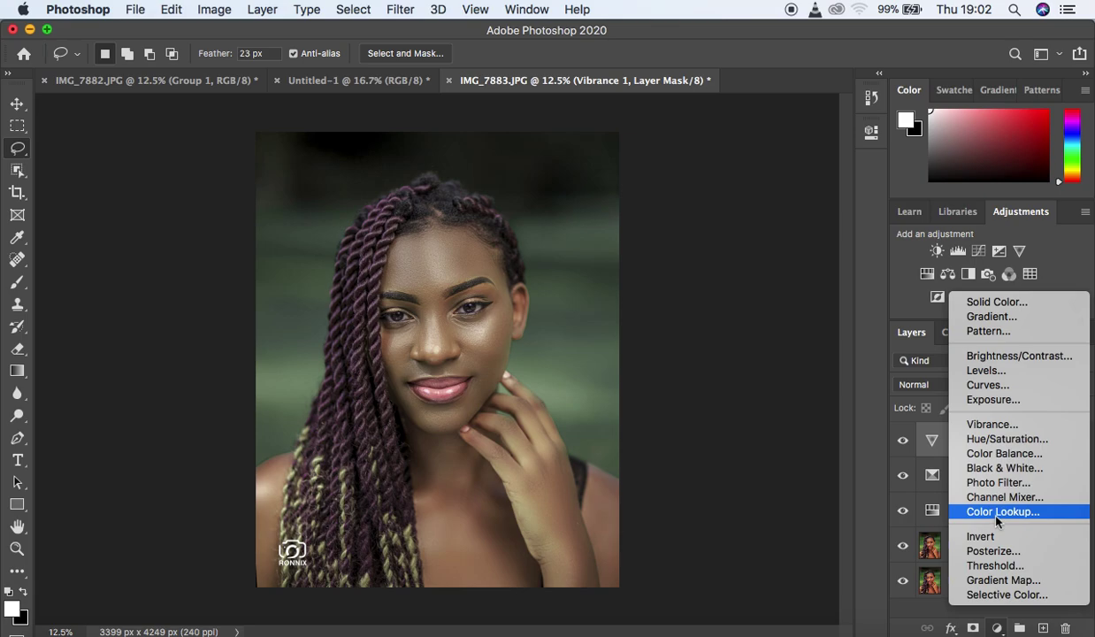
click(997, 453)
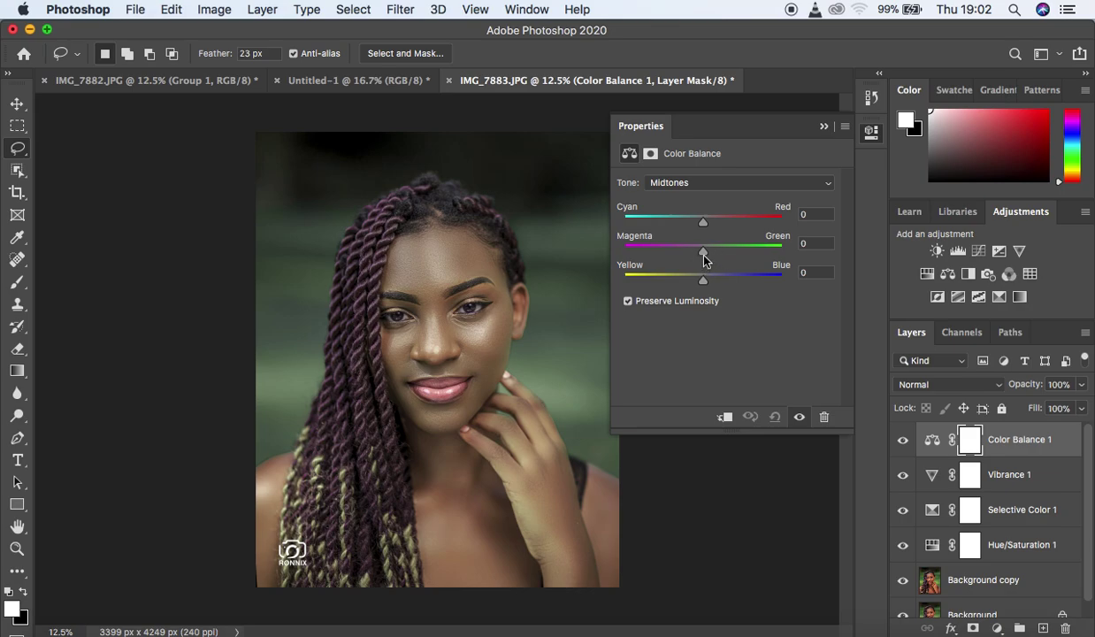
mouse_move(701, 253)
mouse_down()
mouse_move(667, 255)
mouse_move(695, 255)
mouse_up()
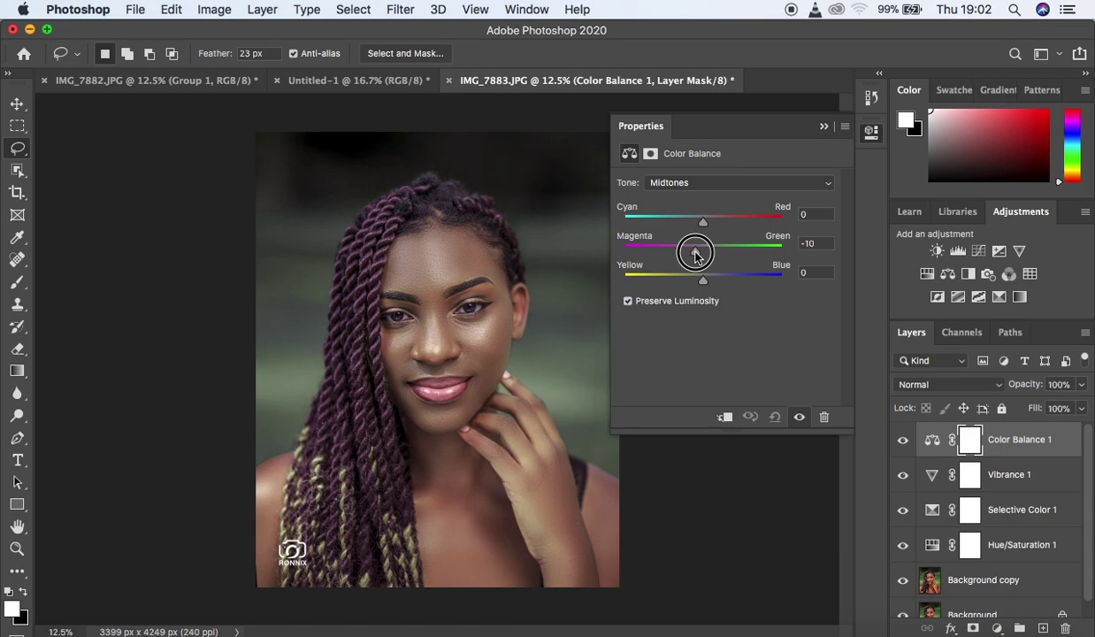
drag(696, 255, 697, 255)
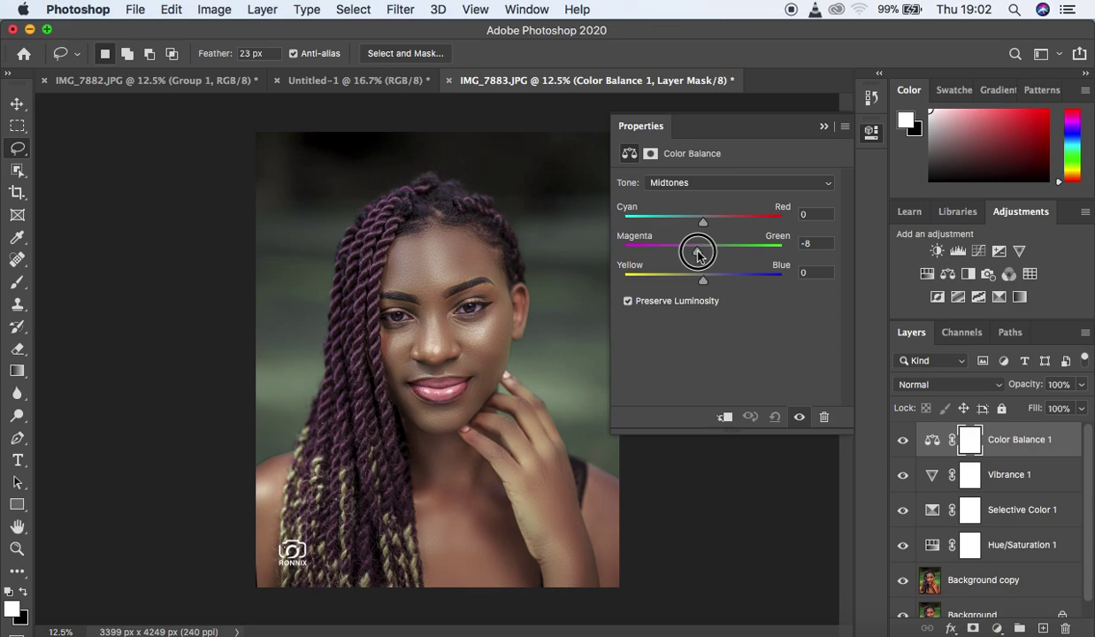
drag(697, 254, 697, 255)
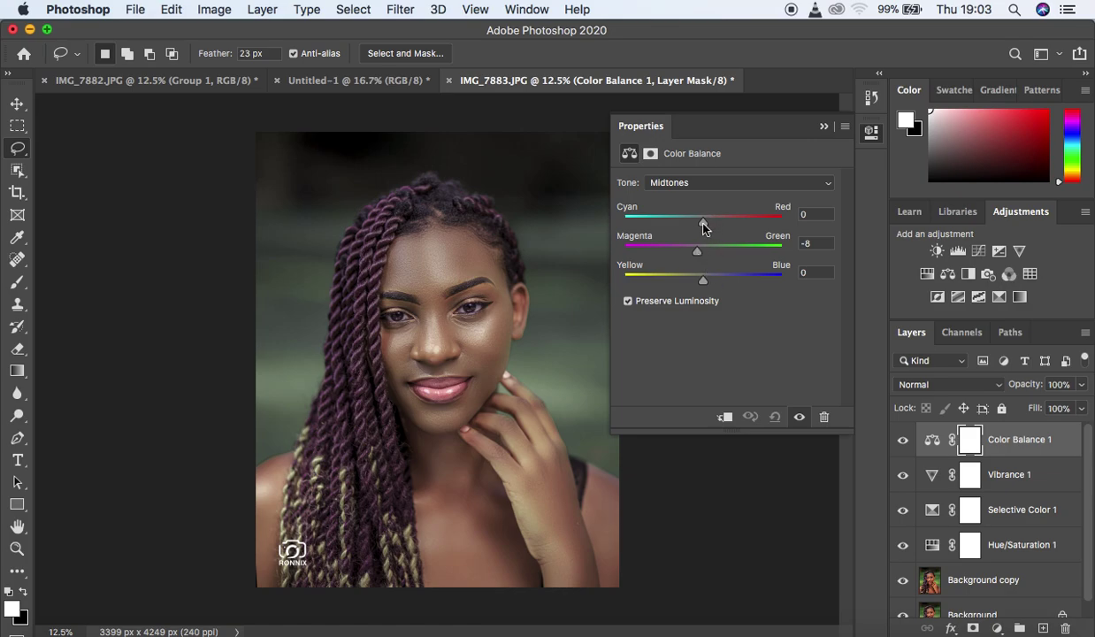
Step: Set the midtones of the Color Balance adjustment to cyan–red +1 and yellow–blue +5
mouse_move(703, 223)
mouse_down()
mouse_move(694, 227)
mouse_move(705, 225)
mouse_up()
drag(705, 281, 697, 281)
drag(701, 283, 708, 285)
Step: Try shifting the magenta–green balance of the highlights and the shadows in the Color Balance adjustment
click(665, 182)
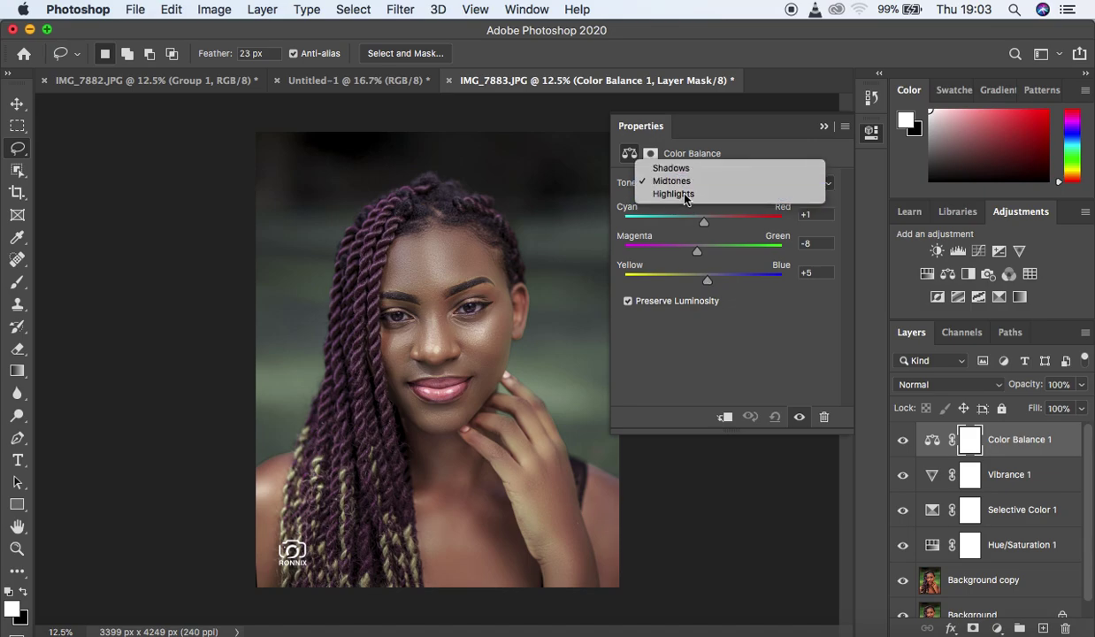
click(686, 196)
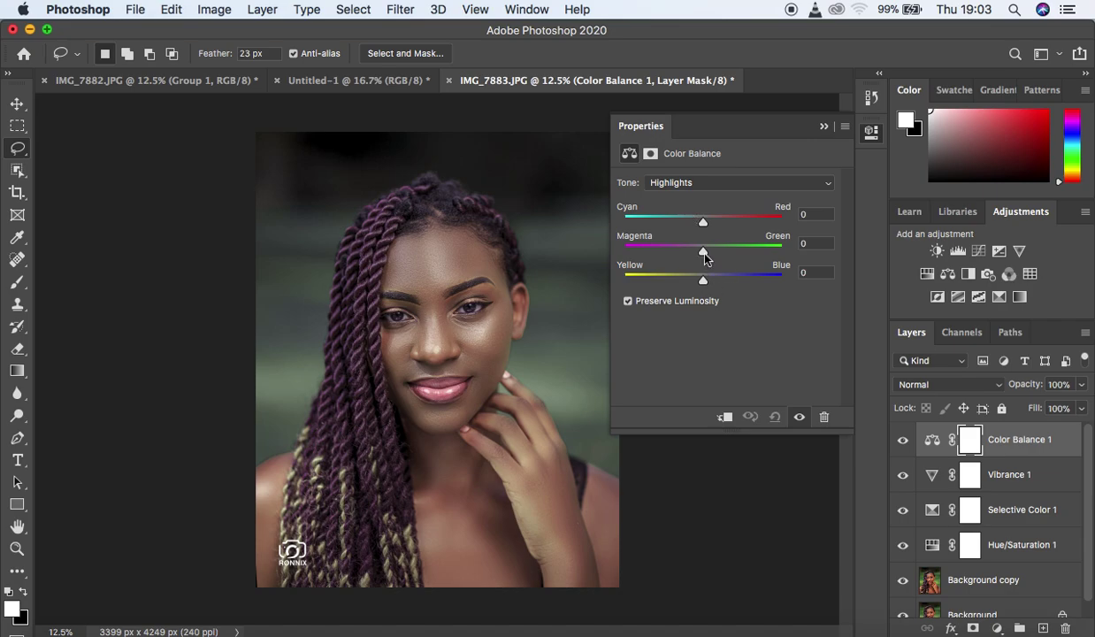
drag(705, 256, 705, 258)
click(718, 183)
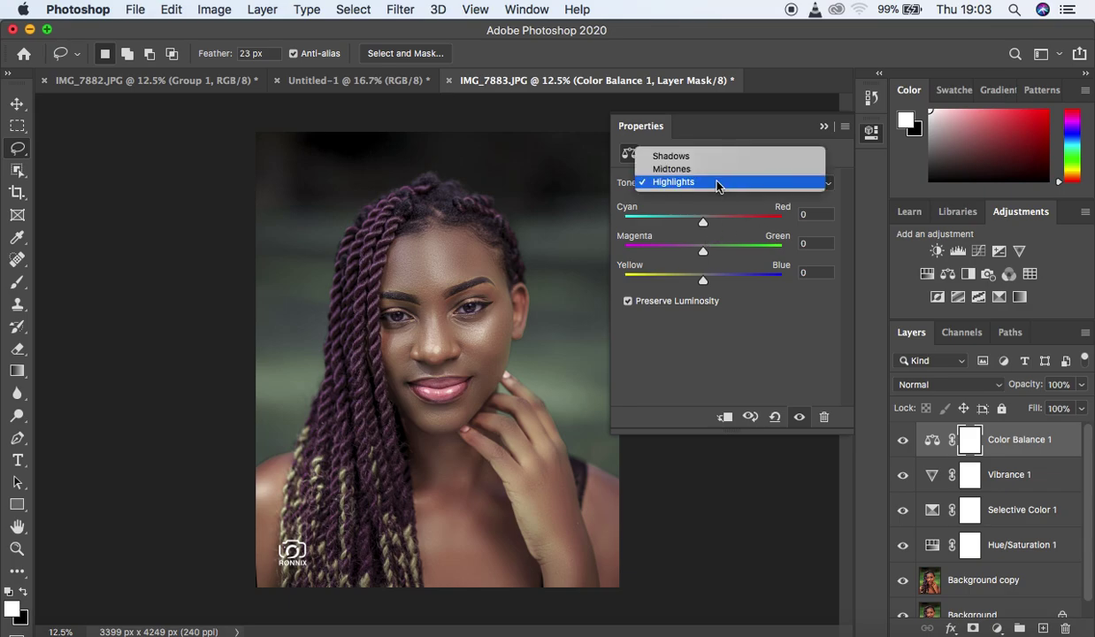
click(702, 157)
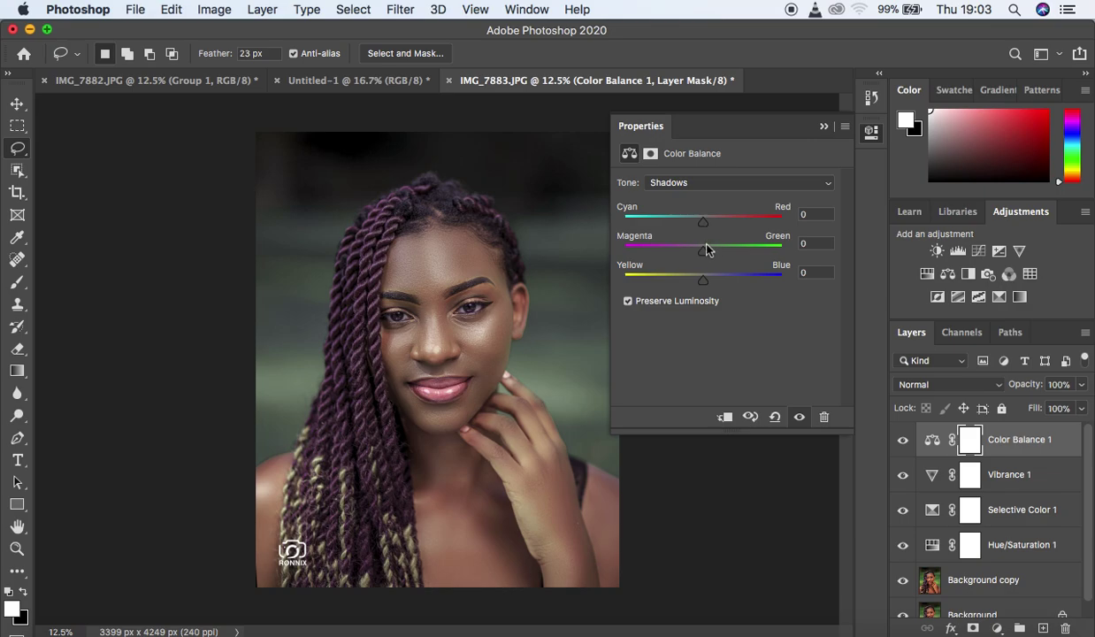
click(706, 253)
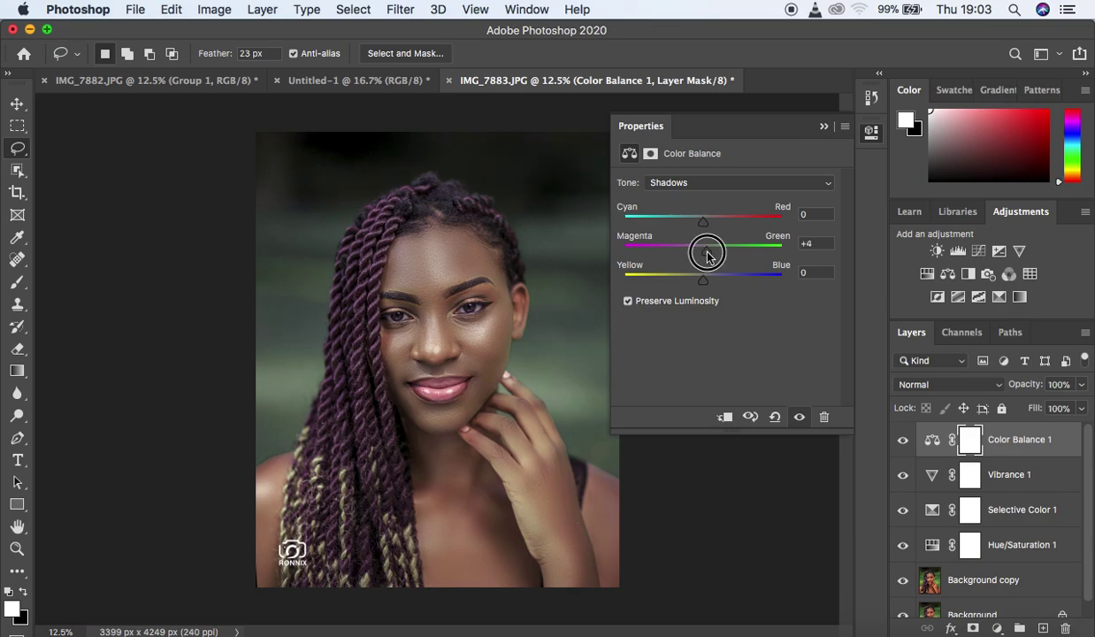
drag(704, 255, 703, 255)
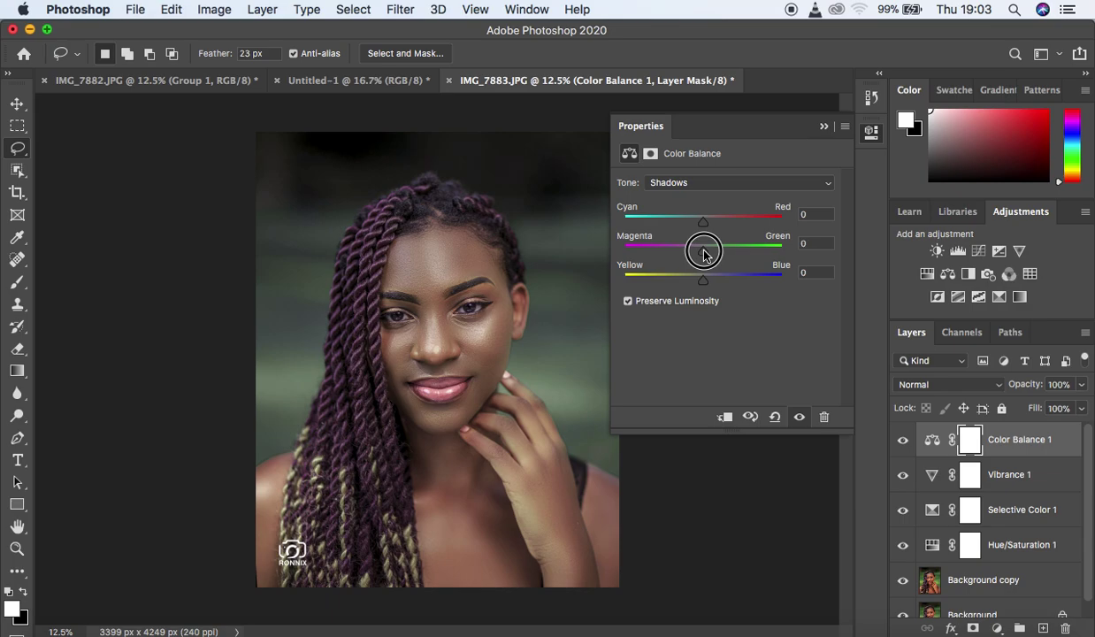
drag(705, 255, 705, 254)
click(824, 126)
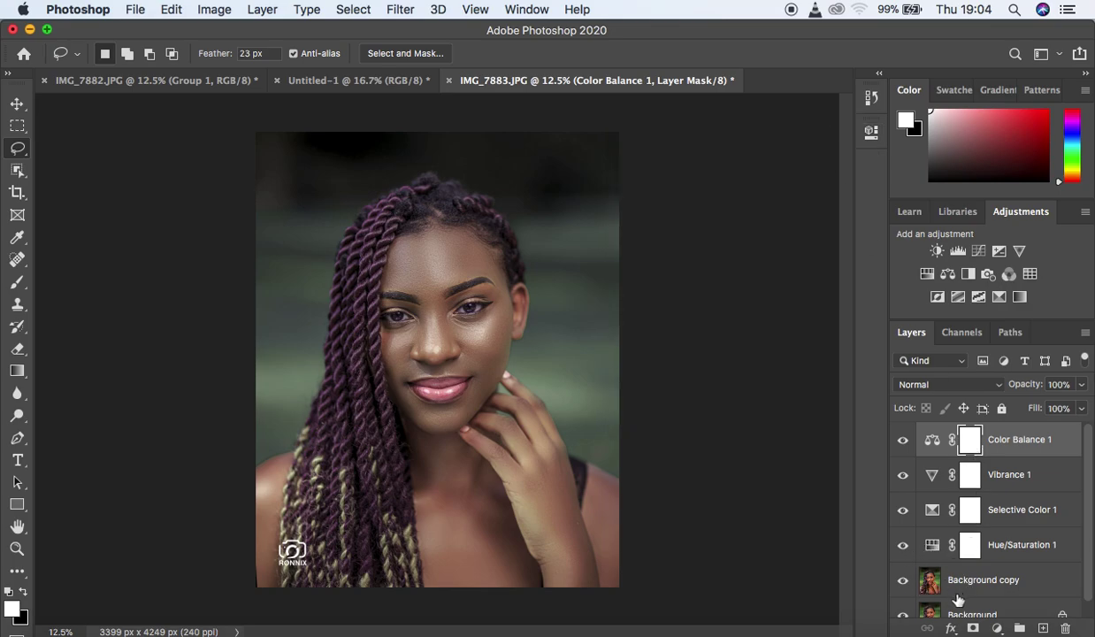
Step: Set the Greens of the Selective Color 1 adjustment to magenta +3, yellow -39 and black +8
double_click(933, 512)
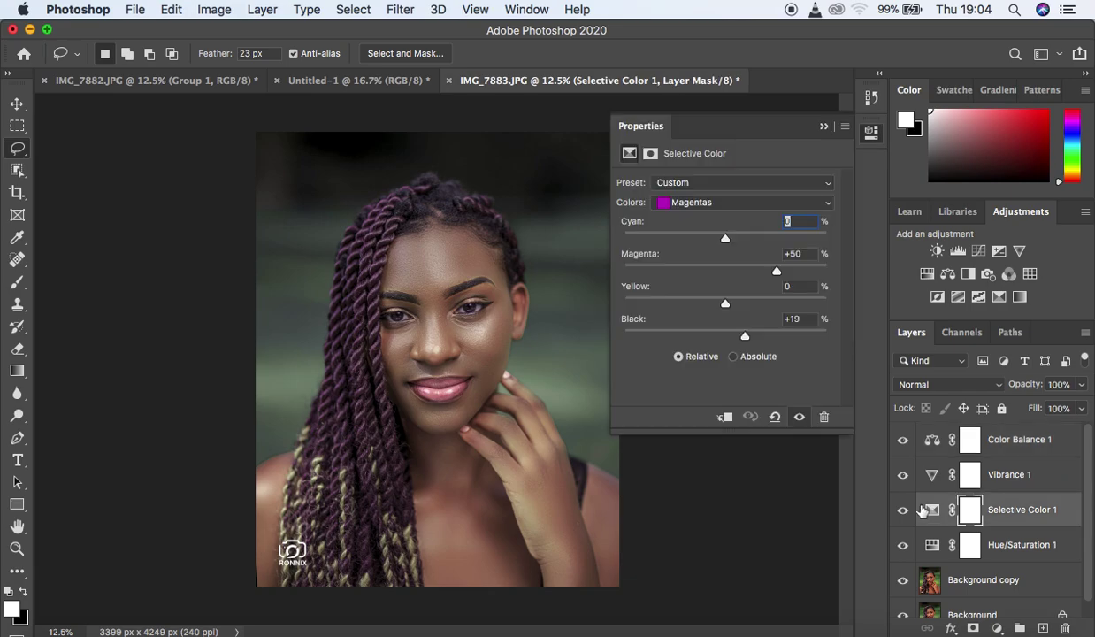
click(707, 206)
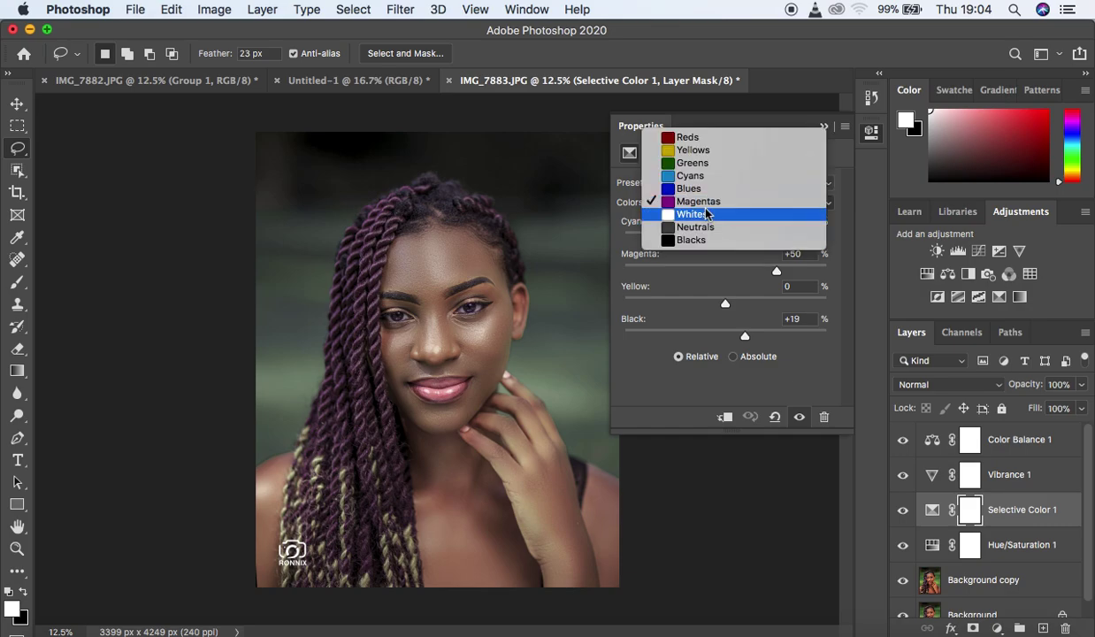
click(694, 165)
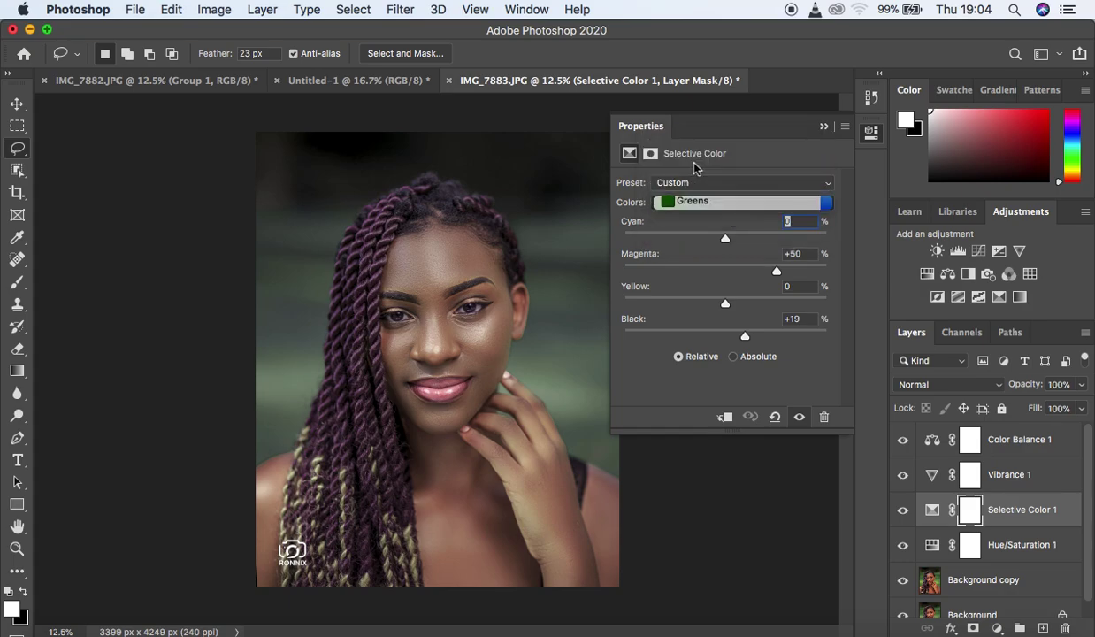
drag(726, 303, 686, 304)
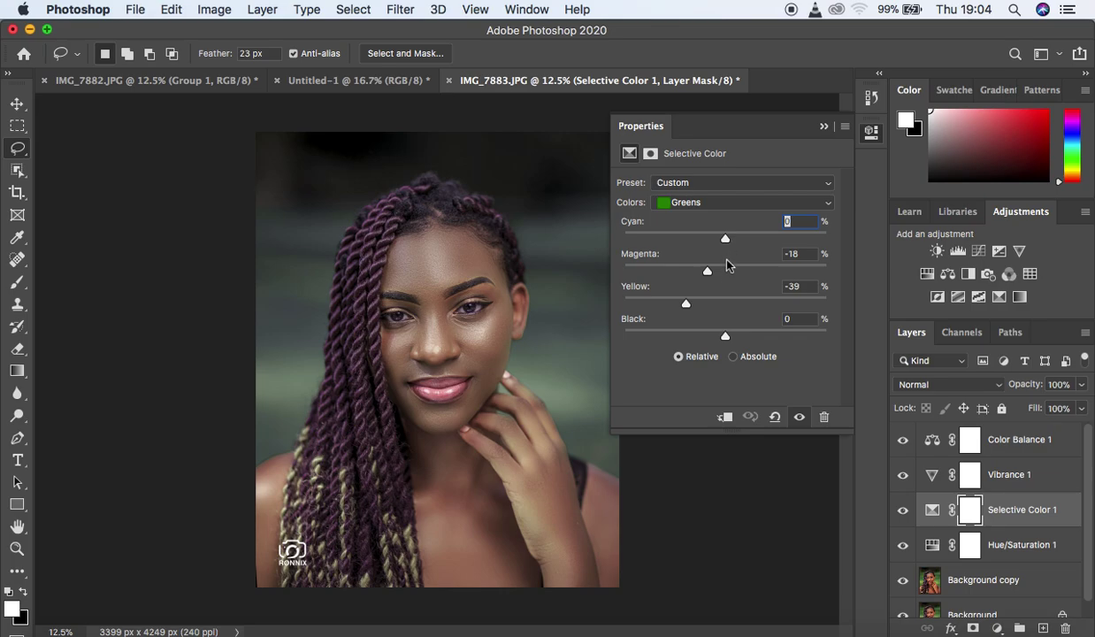
click(708, 276)
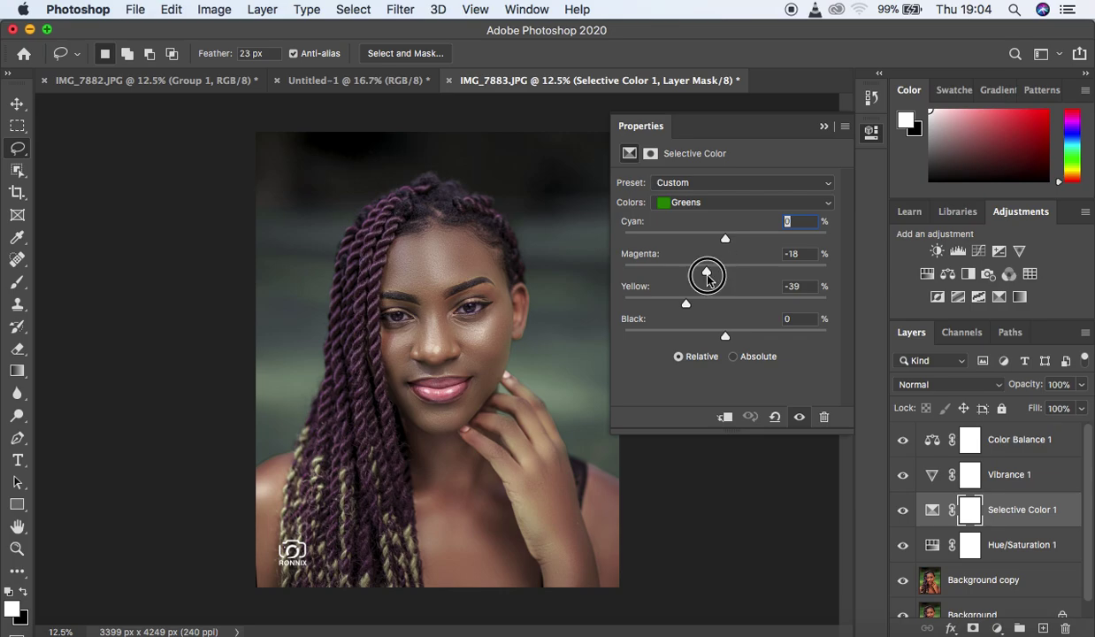
drag(708, 277, 730, 276)
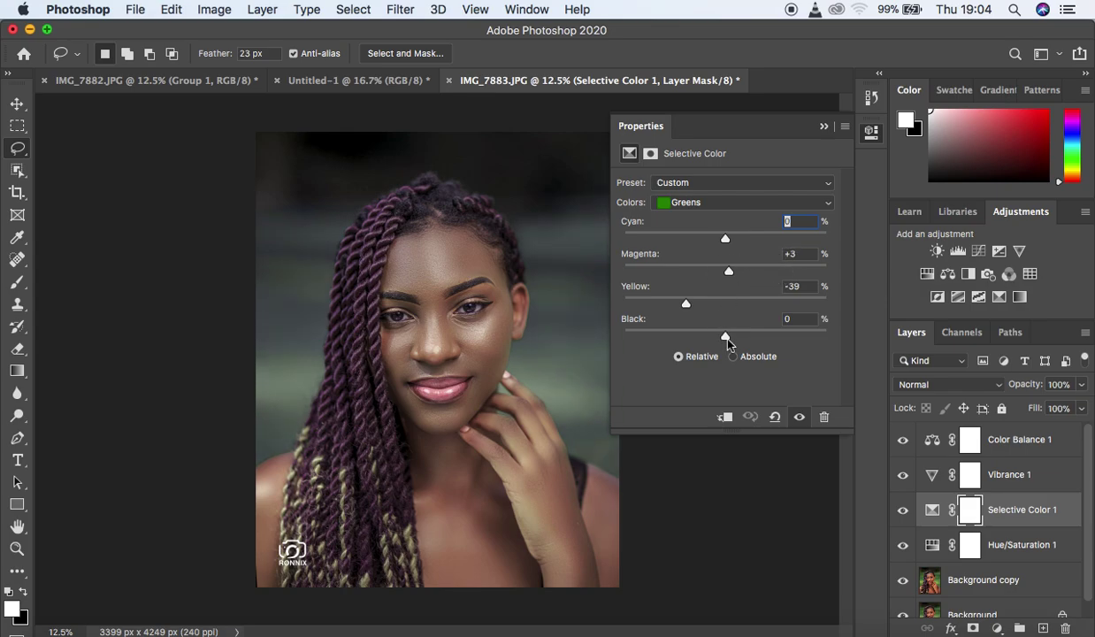
drag(725, 336, 734, 337)
Step: Set the Reds of the Selective Color adjustment to cyan +4 and black +13, and fine-tune their magenta
click(699, 202)
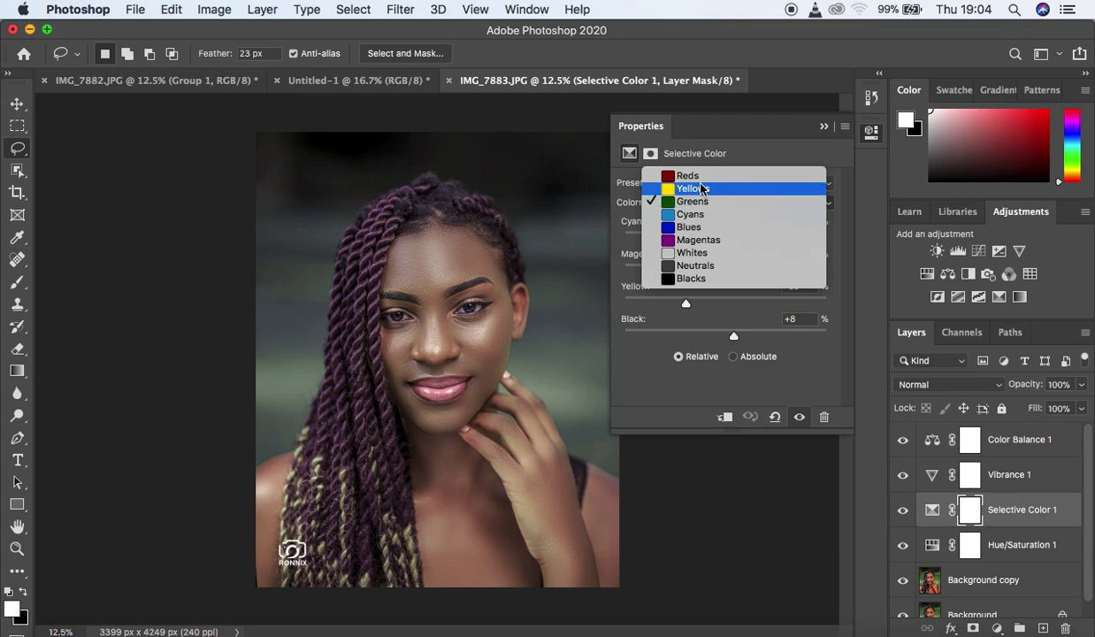
click(698, 178)
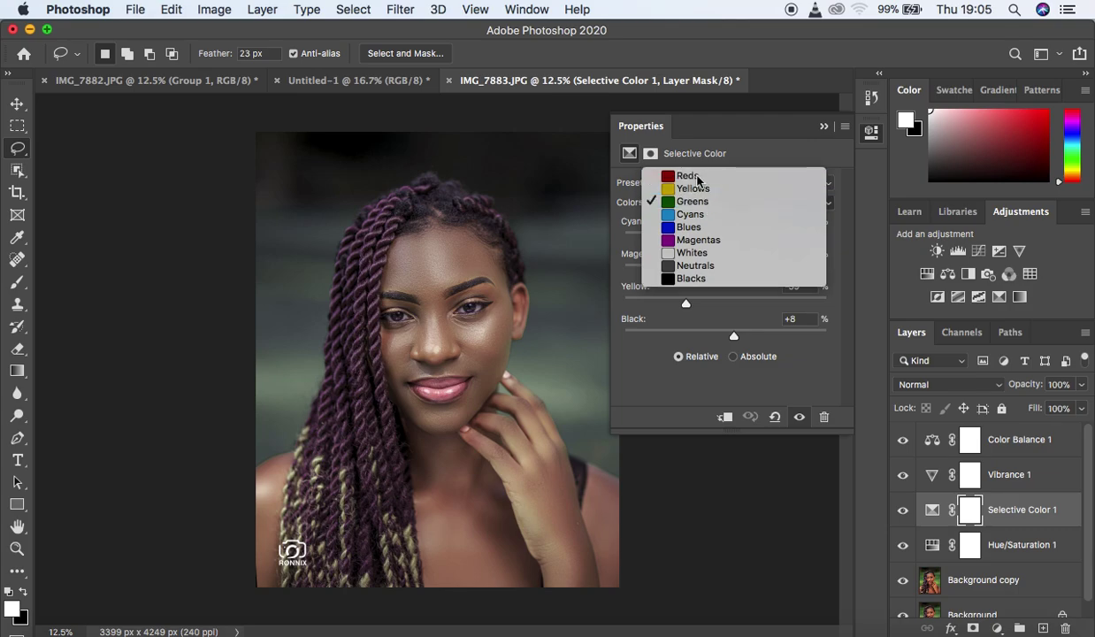
mouse_move(723, 238)
mouse_down()
mouse_move(697, 237)
mouse_move(766, 241)
mouse_move(728, 243)
mouse_up()
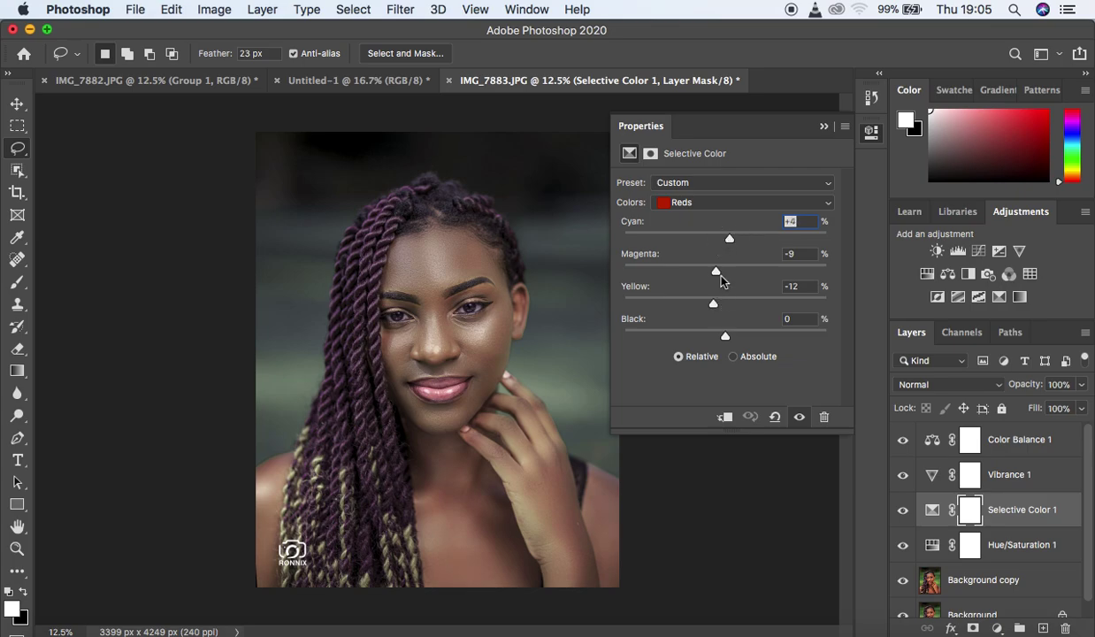
mouse_move(717, 276)
mouse_down()
mouse_move(704, 276)
mouse_move(715, 277)
mouse_up()
drag(724, 337, 739, 338)
Step: Set the Blacks of the Selective Color adjustment to yellow -10 and black +6, and nudge their cyan slightly
click(707, 209)
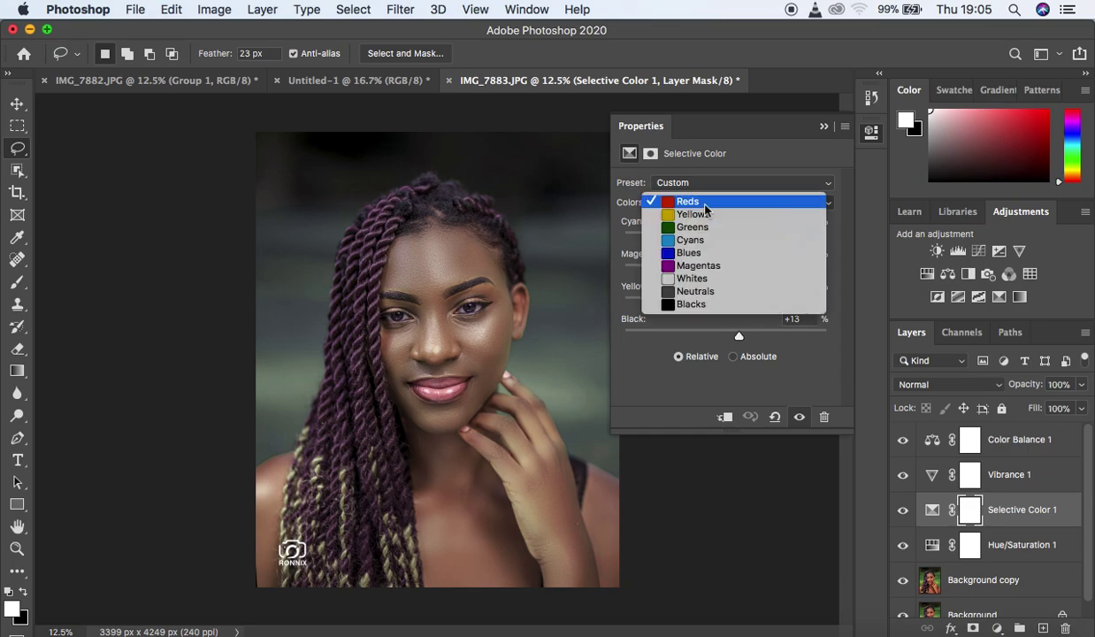
click(709, 305)
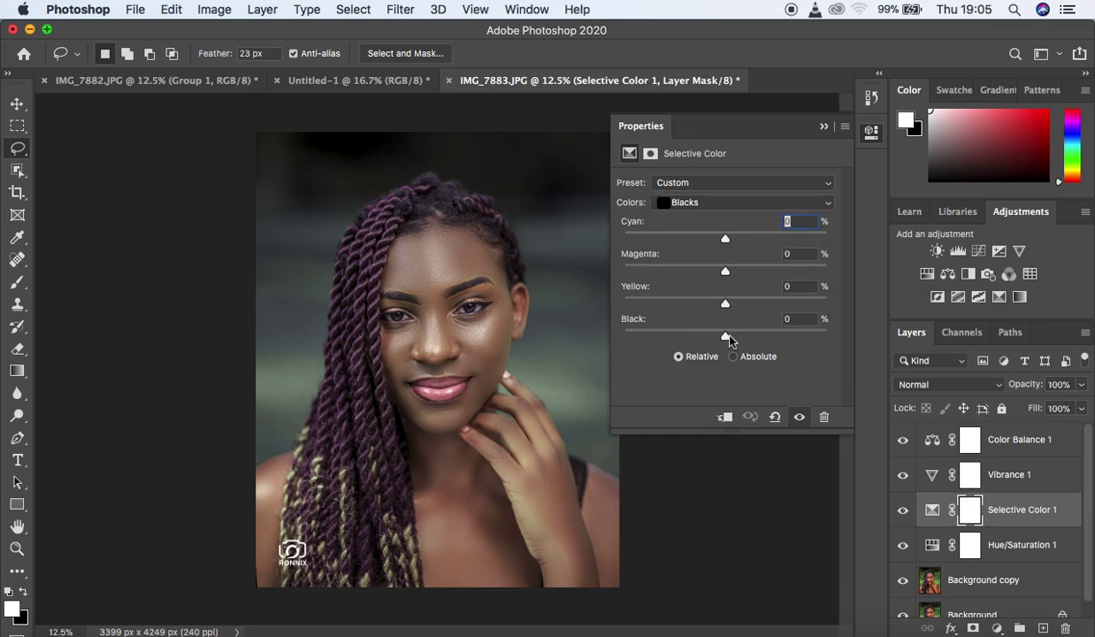
drag(729, 337, 732, 338)
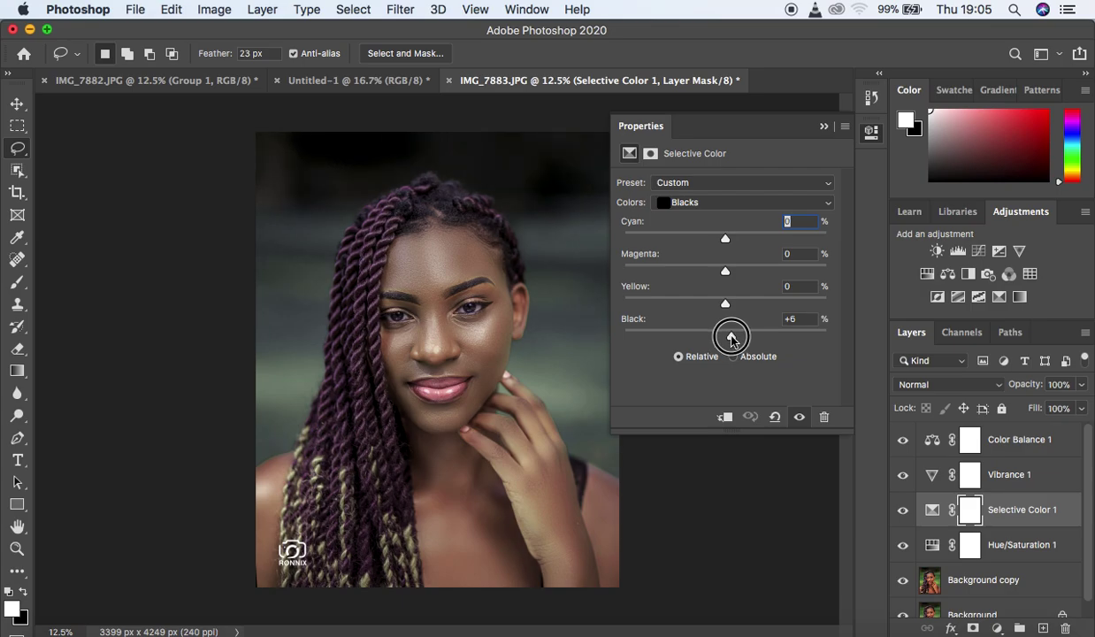
drag(732, 339, 716, 307)
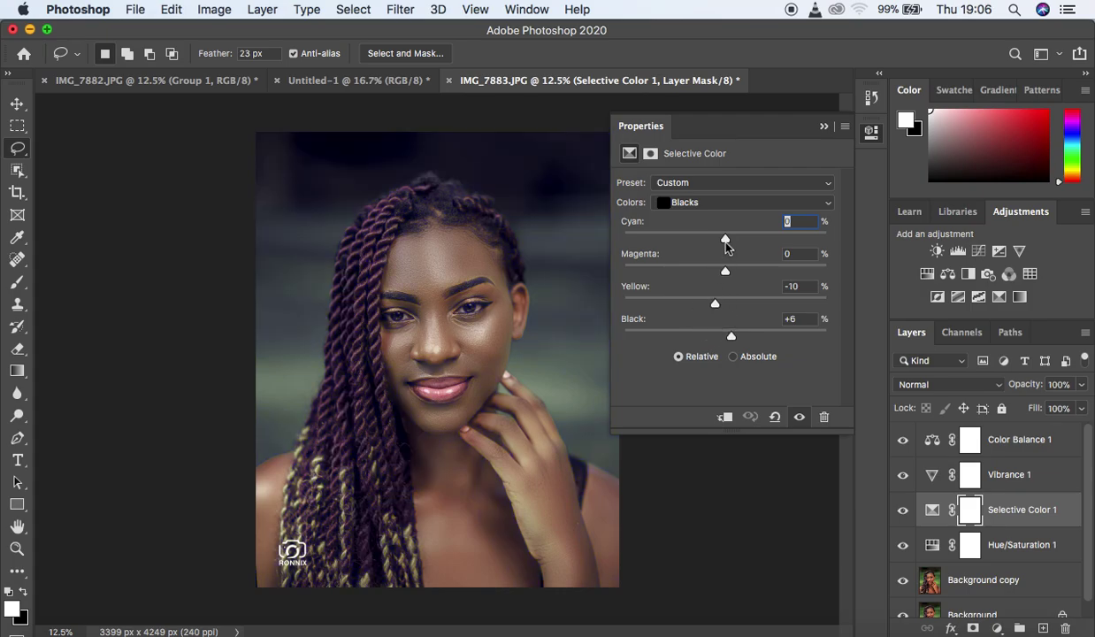
mouse_move(724, 239)
mouse_down()
mouse_move(778, 240)
mouse_move(727, 241)
mouse_up()
Step: Add a Black & White adjustment layer above Color Balance 1 with Multiply blending and 41% opacity
click(1070, 448)
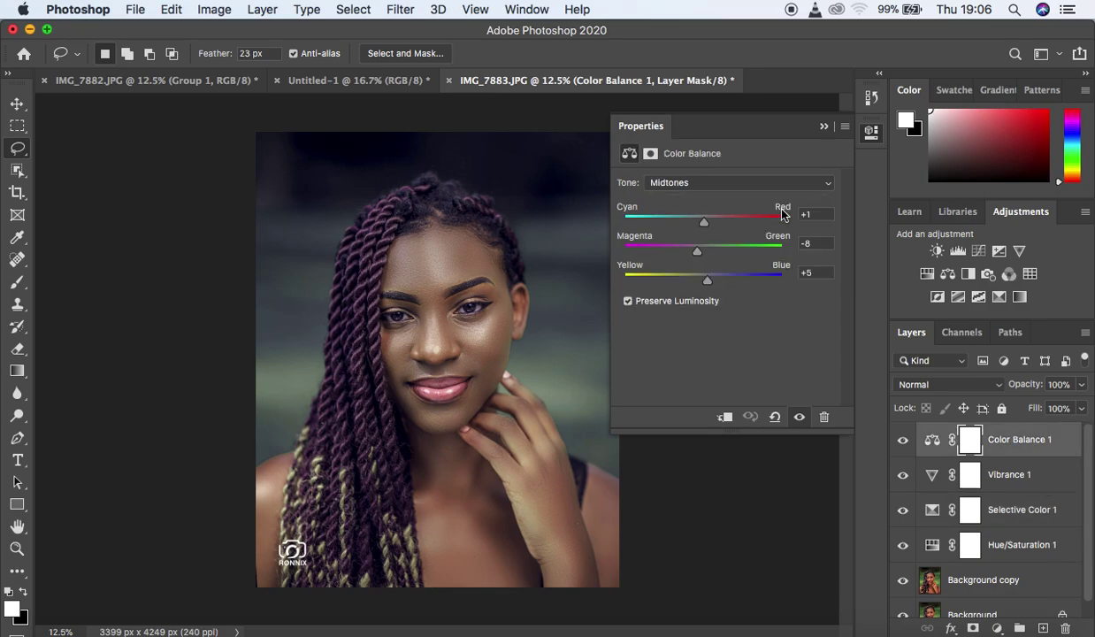
click(823, 126)
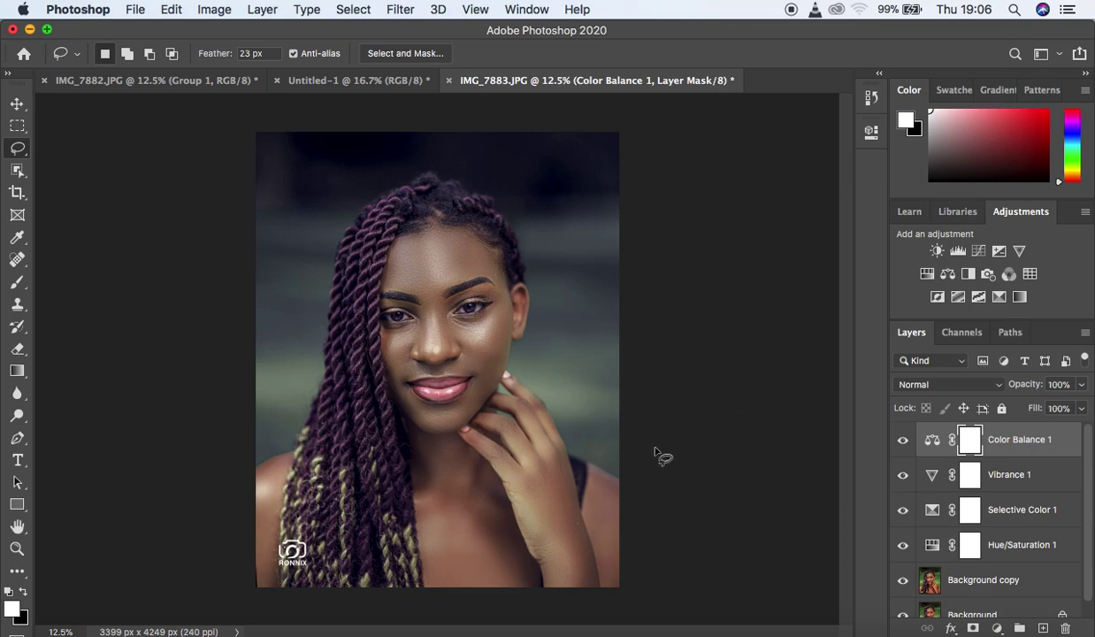
click(997, 628)
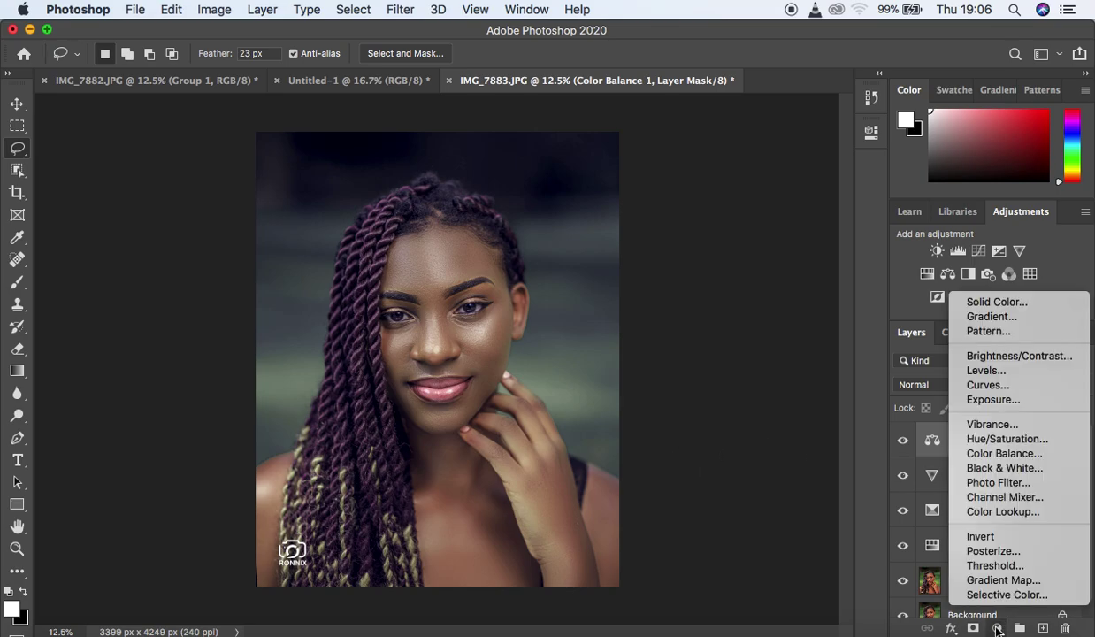
click(998, 470)
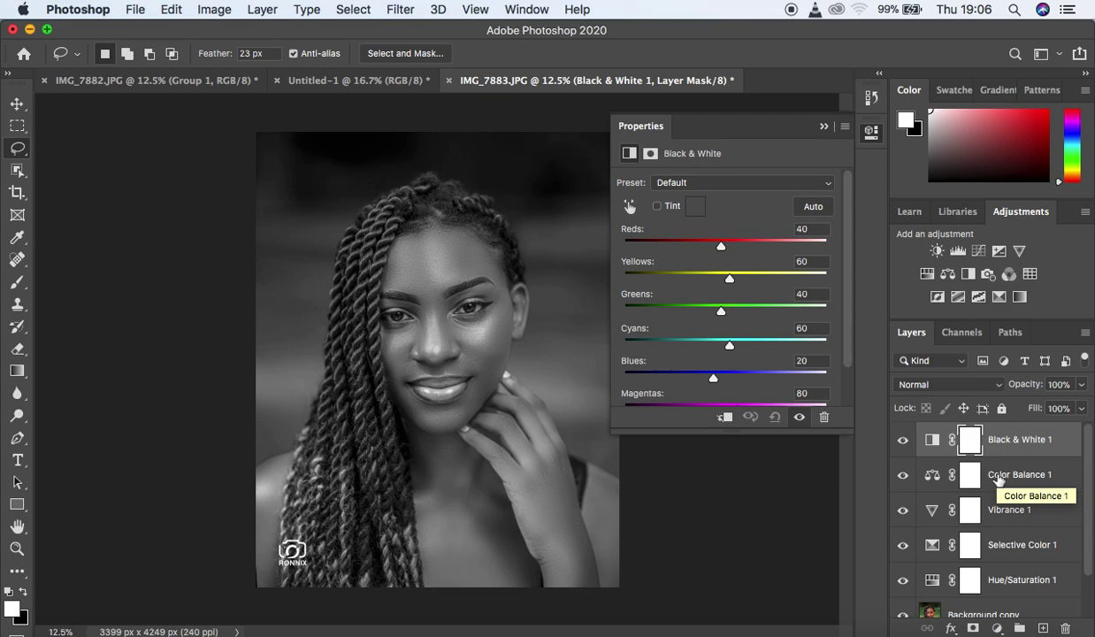
click(919, 386)
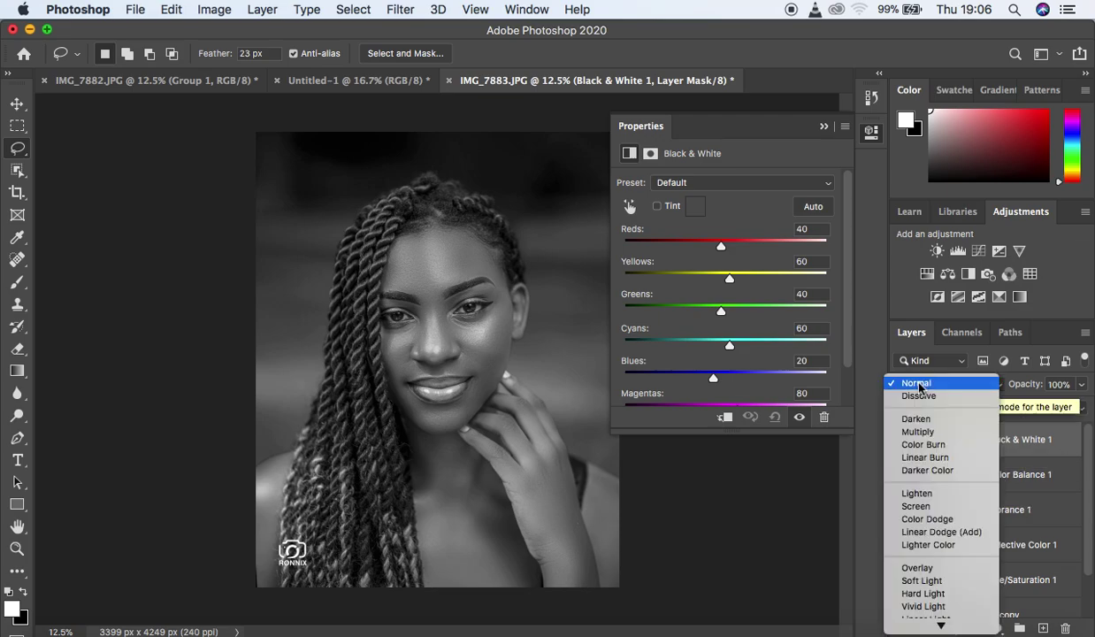
click(925, 431)
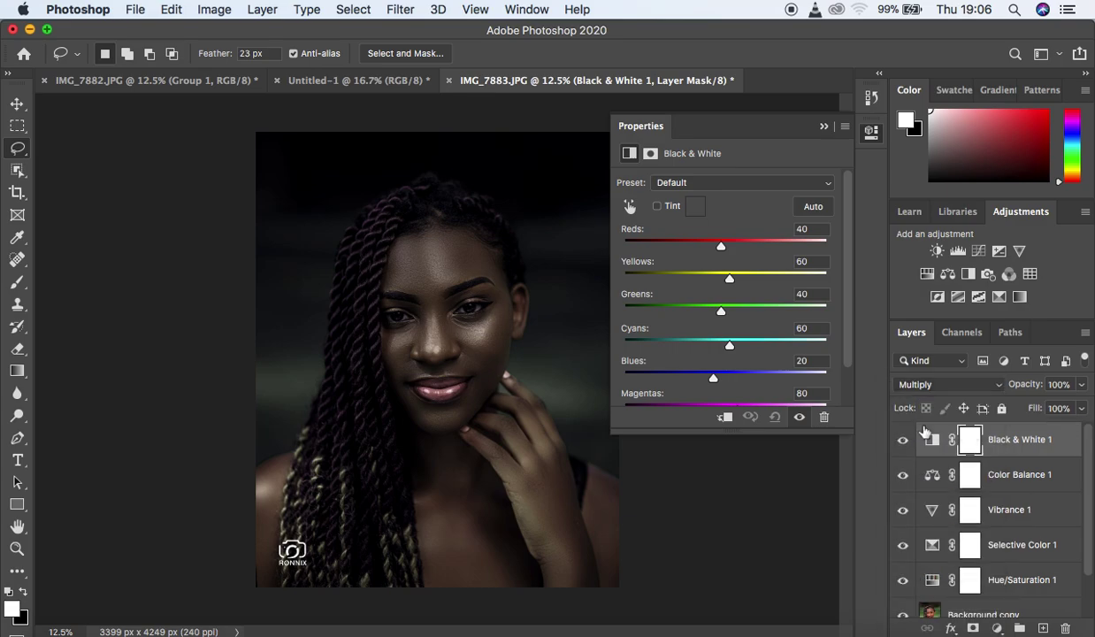
click(823, 128)
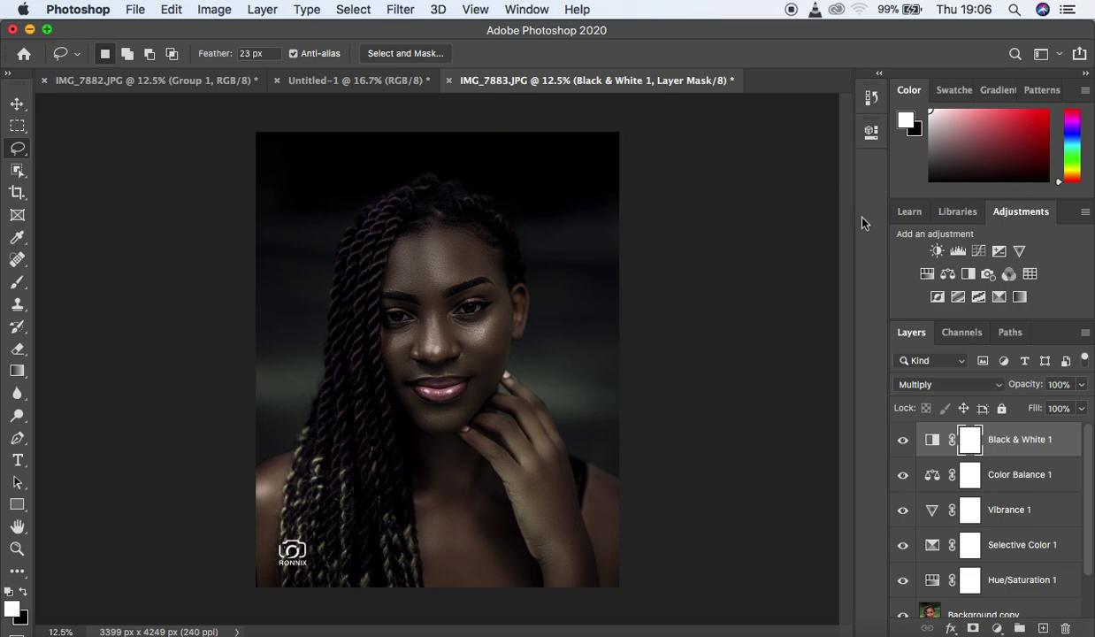
click(1082, 384)
drag(1085, 405, 1037, 409)
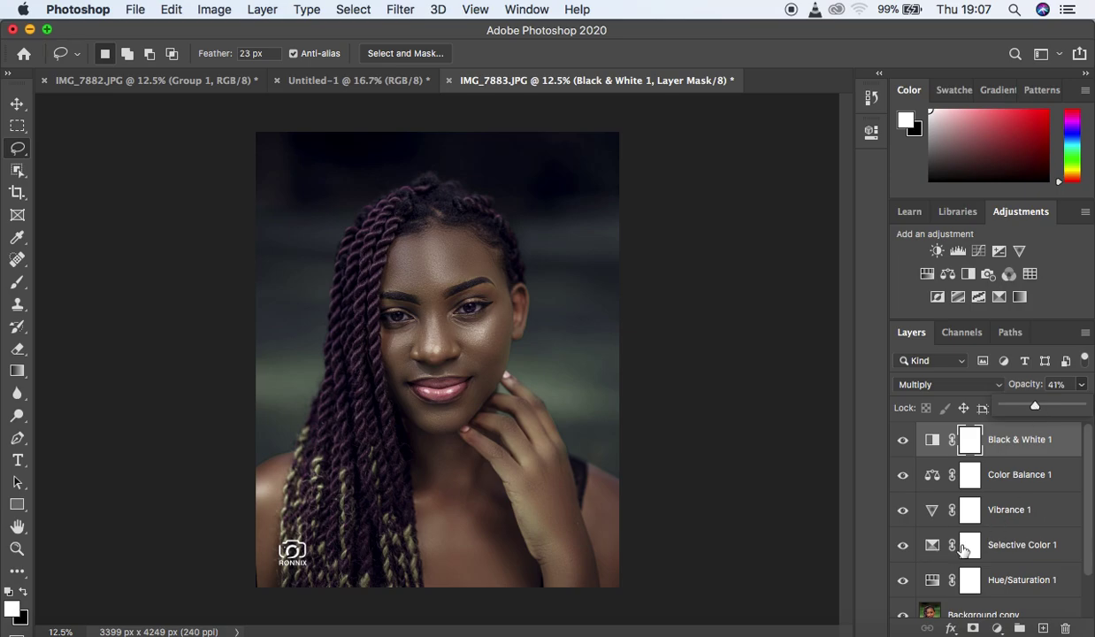
Step: Add a second Black & White adjustment layer on top, keeping Normal blending, and lower its opacity to 20%
click(998, 628)
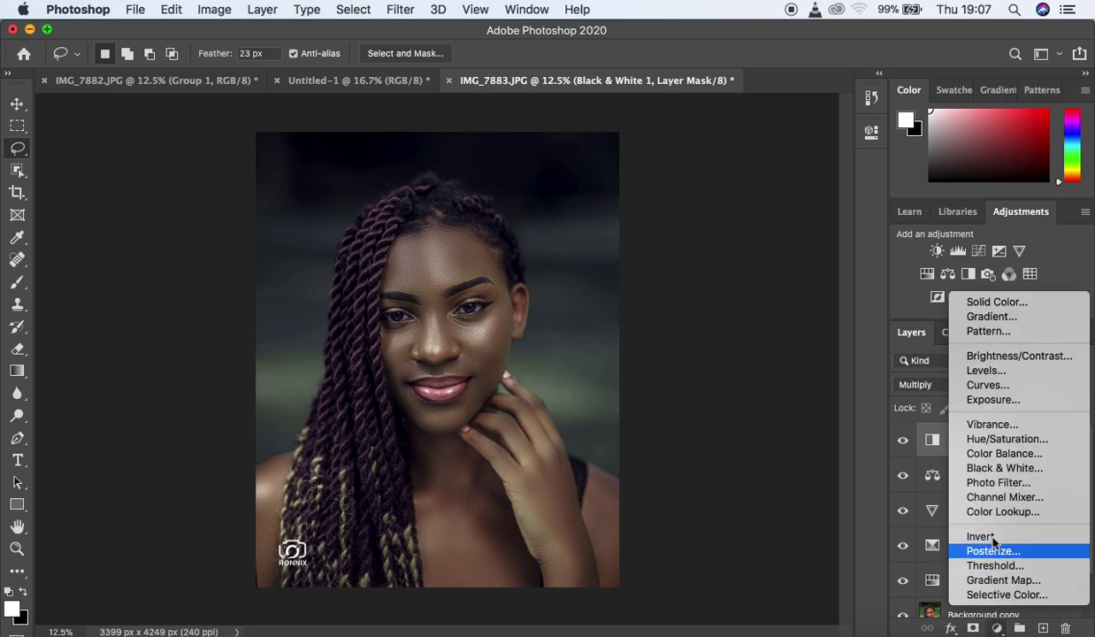
click(998, 474)
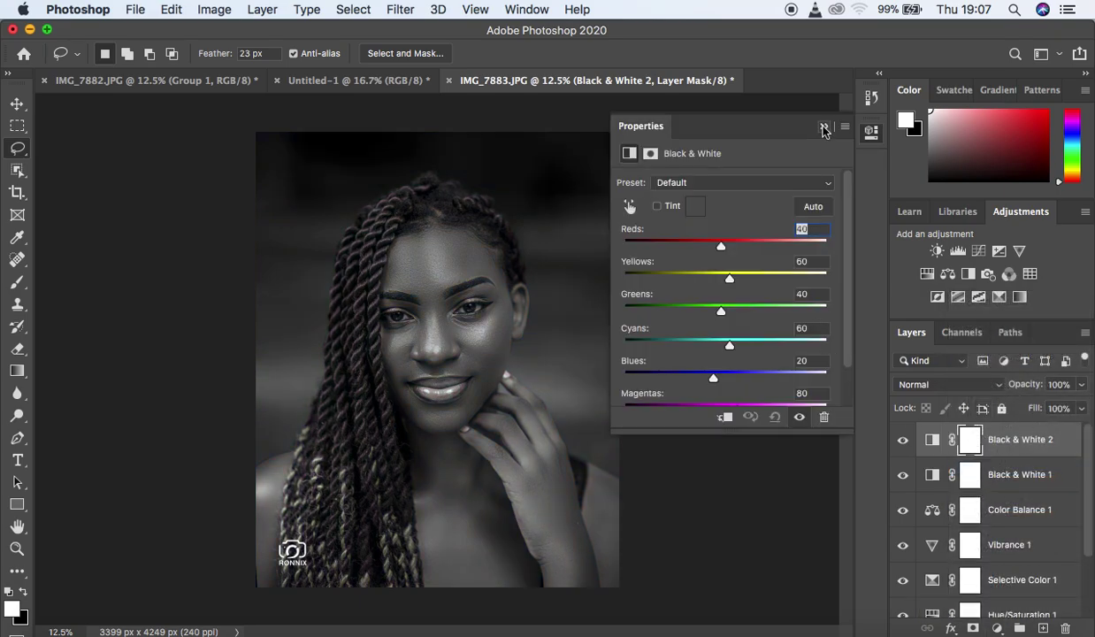
click(824, 127)
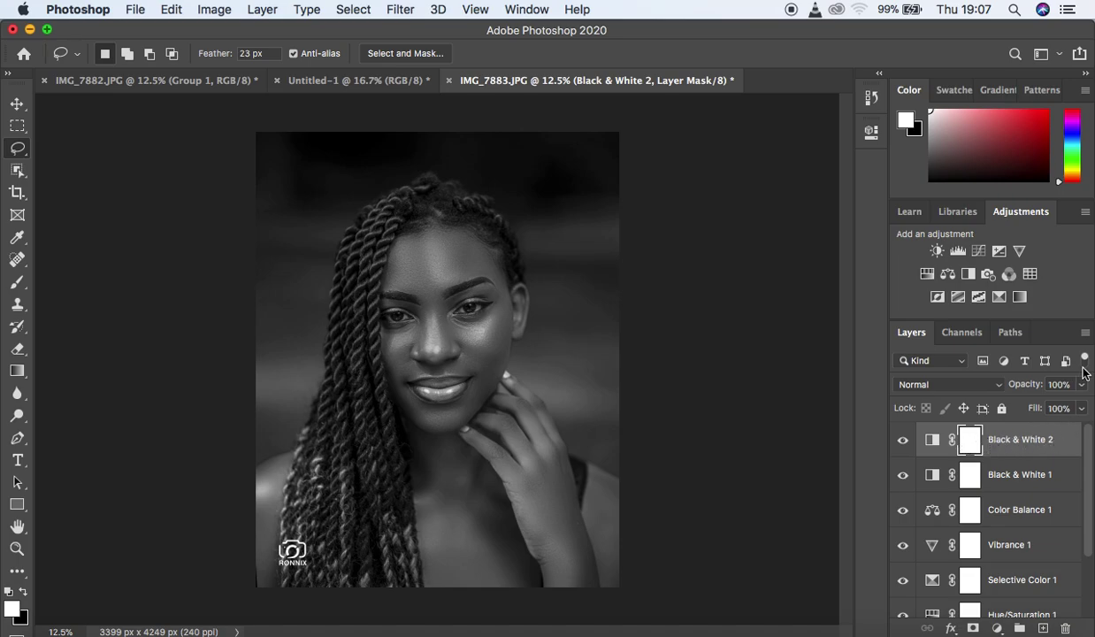
click(1080, 408)
drag(1074, 408, 1020, 408)
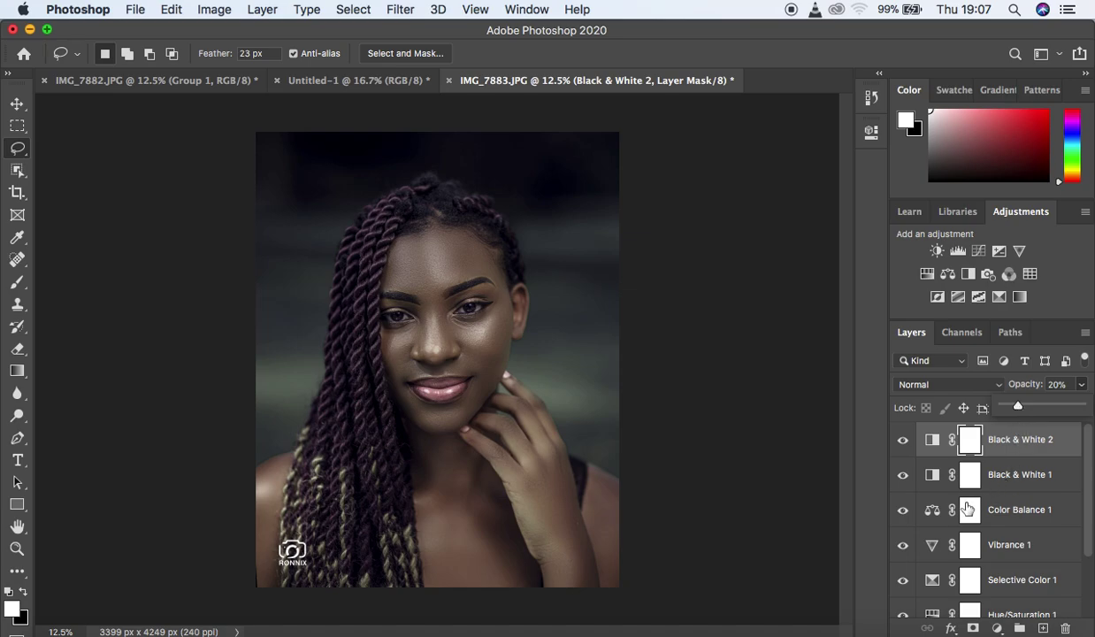
Step: Add a Brightness/Contrast adjustment layer above Black & White 2 and set its brightness to 14
click(996, 628)
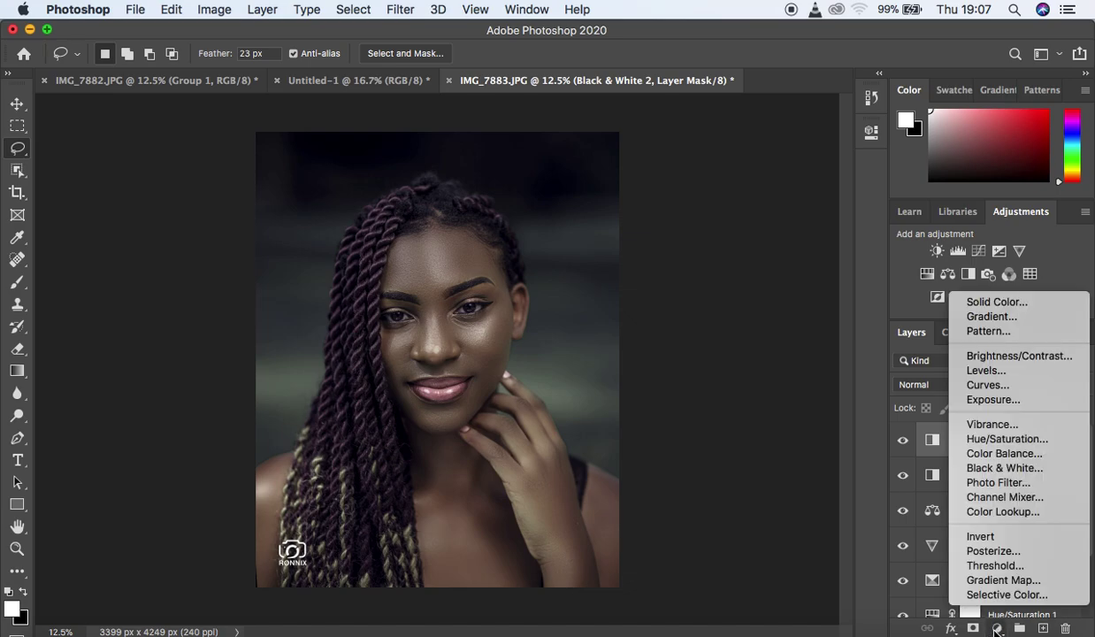
click(996, 357)
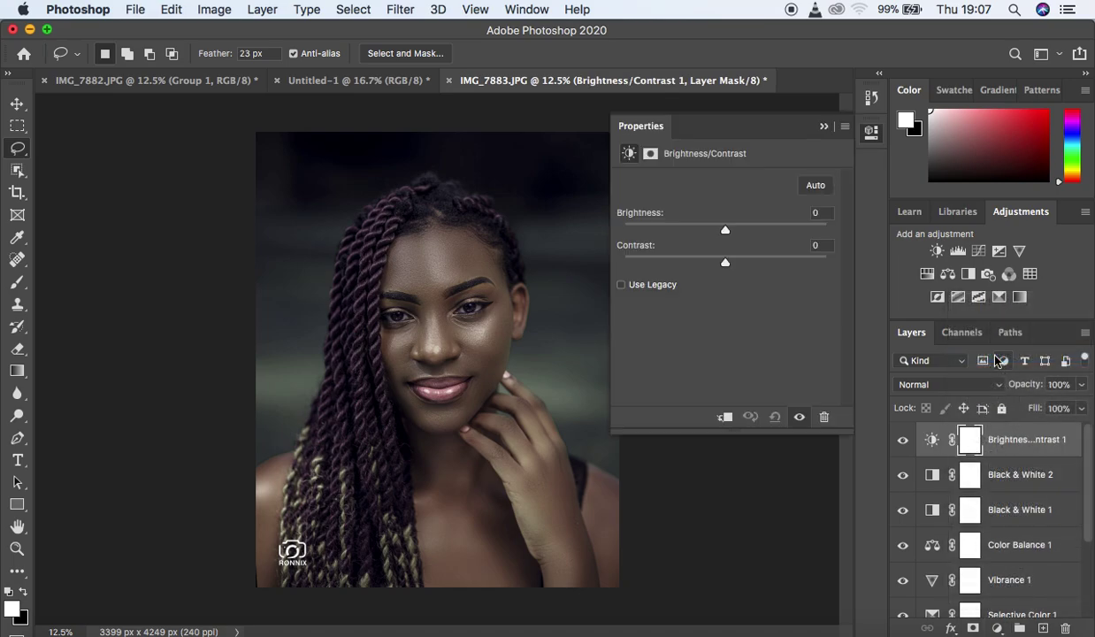
drag(727, 231, 735, 231)
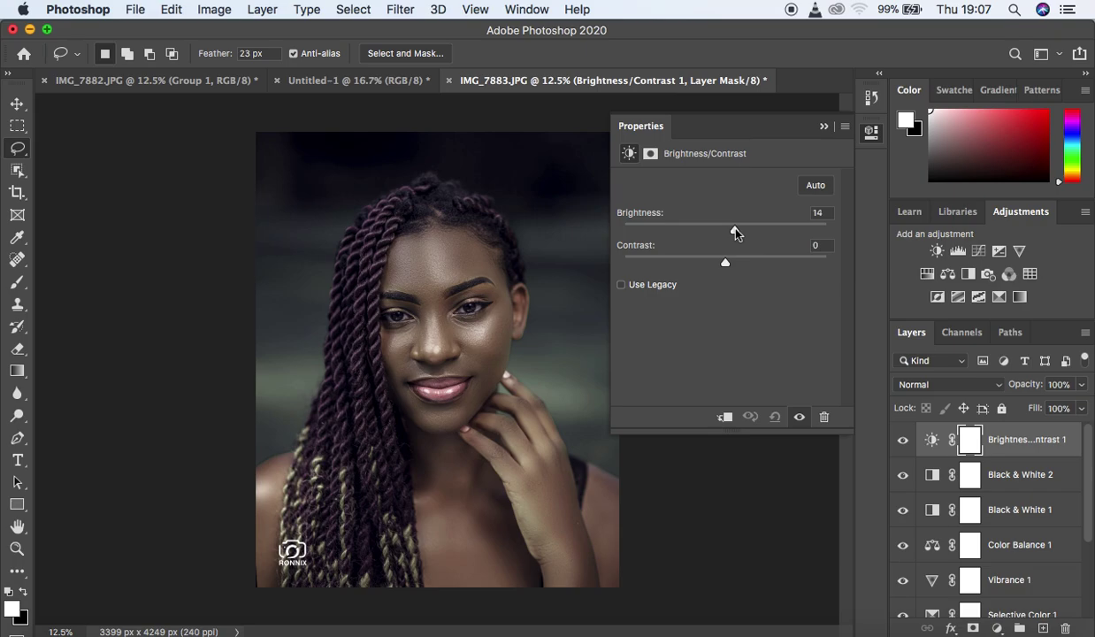
Step: Toggle the visibility of the Brightness/Contrast 1 layer to compare the portrait with and without it
click(903, 440)
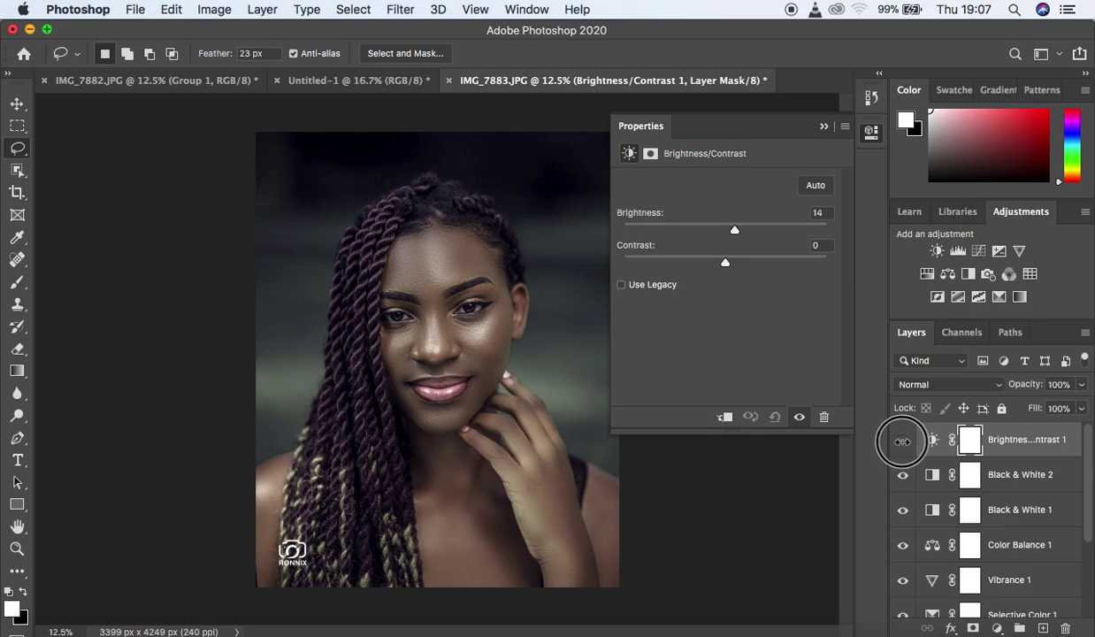
click(903, 442)
click(902, 442)
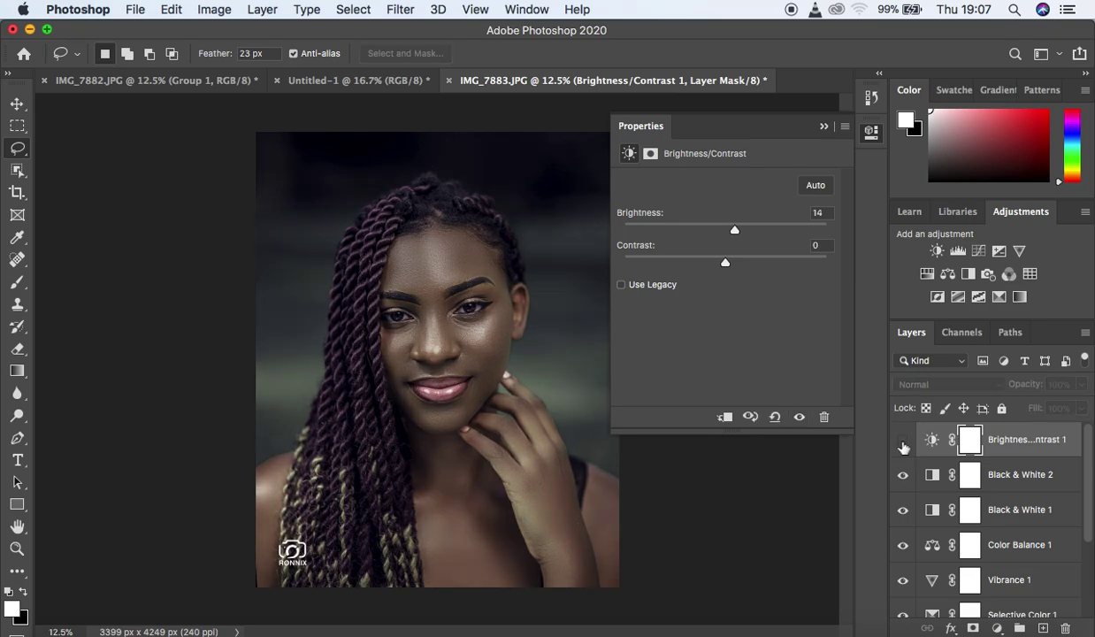
click(902, 442)
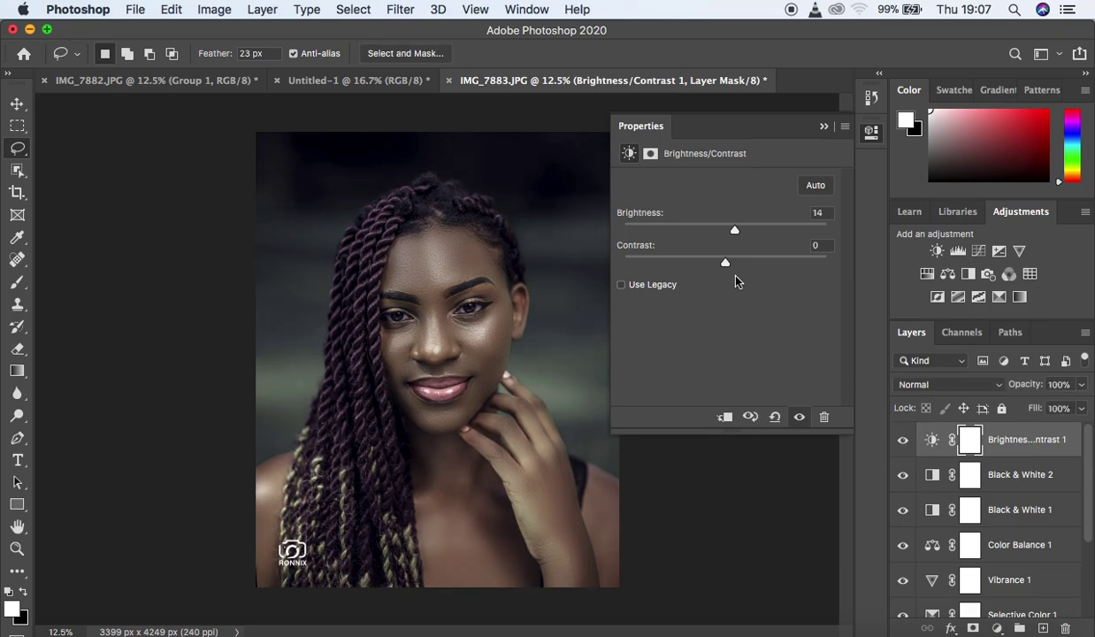
Step: Fine-tune the sliders of the Brightness/Contrast 1 adjustment to brighten the portrait slightly, and collapse its properties
drag(727, 268, 739, 232)
click(739, 232)
click(824, 125)
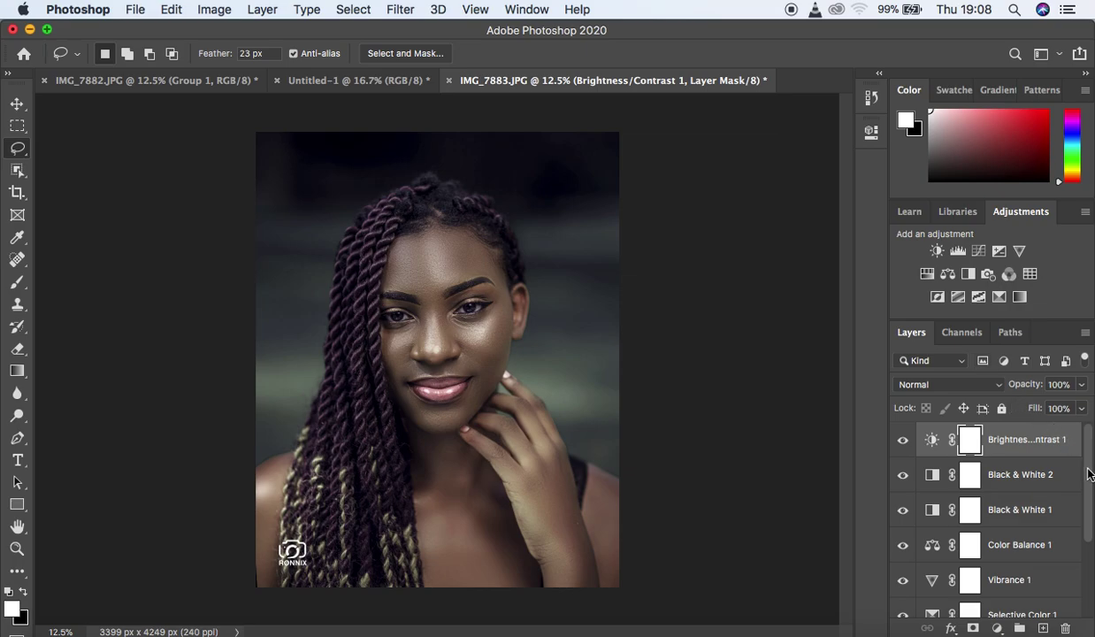
Step: Group all adjustment layers from Brightness/Contrast 1 down to Hue/Saturation 1 and name the group colorgrade
drag(1088, 474, 1086, 537)
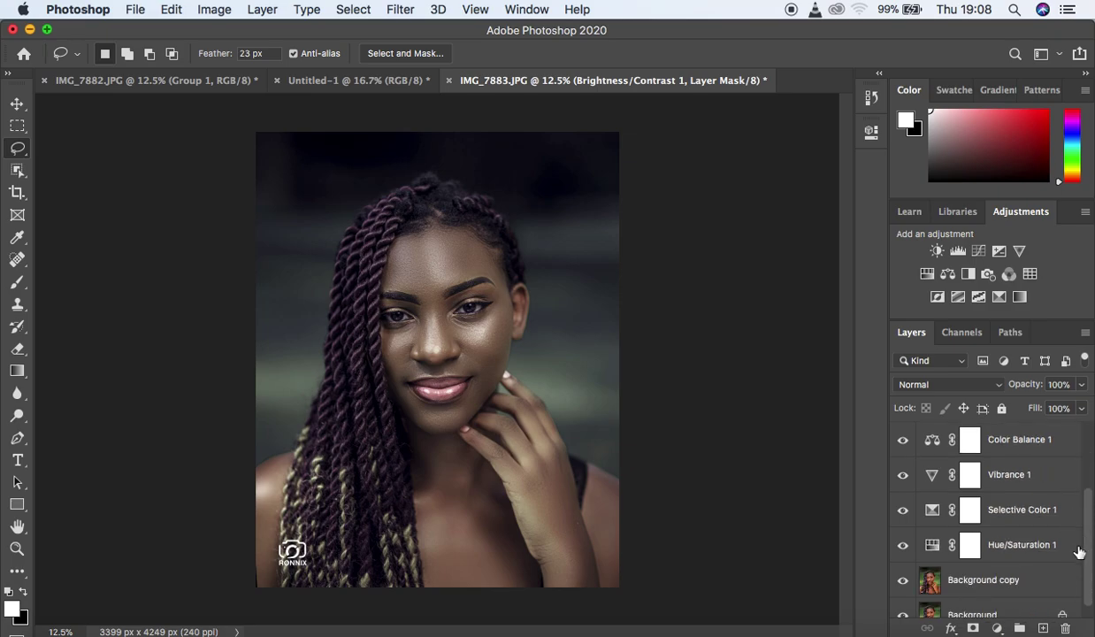
shift+click(1069, 554)
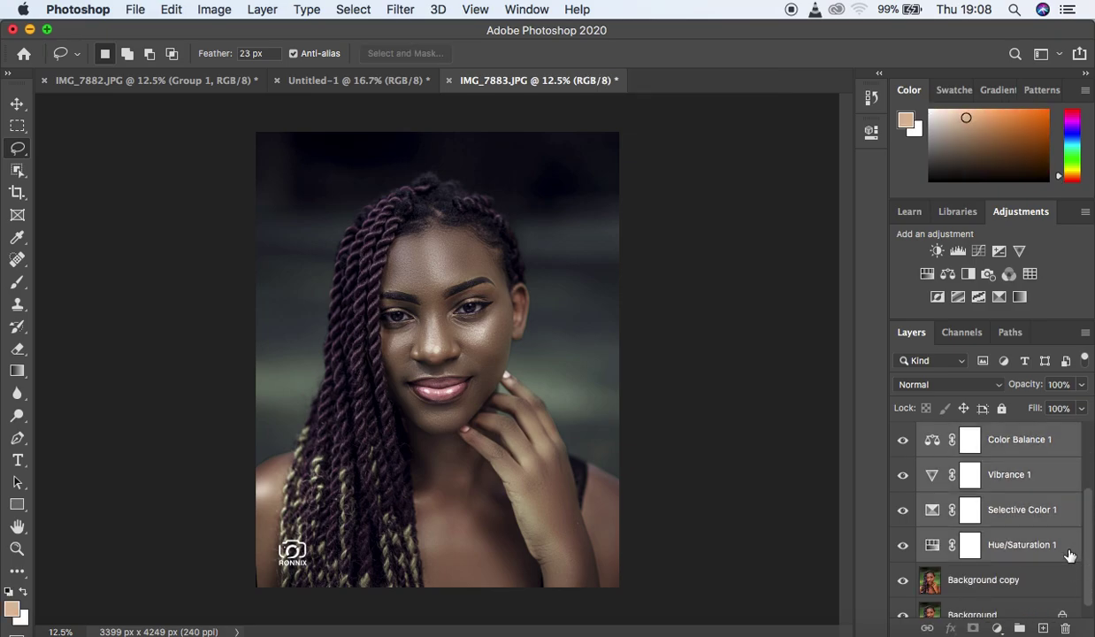
key(super+g)
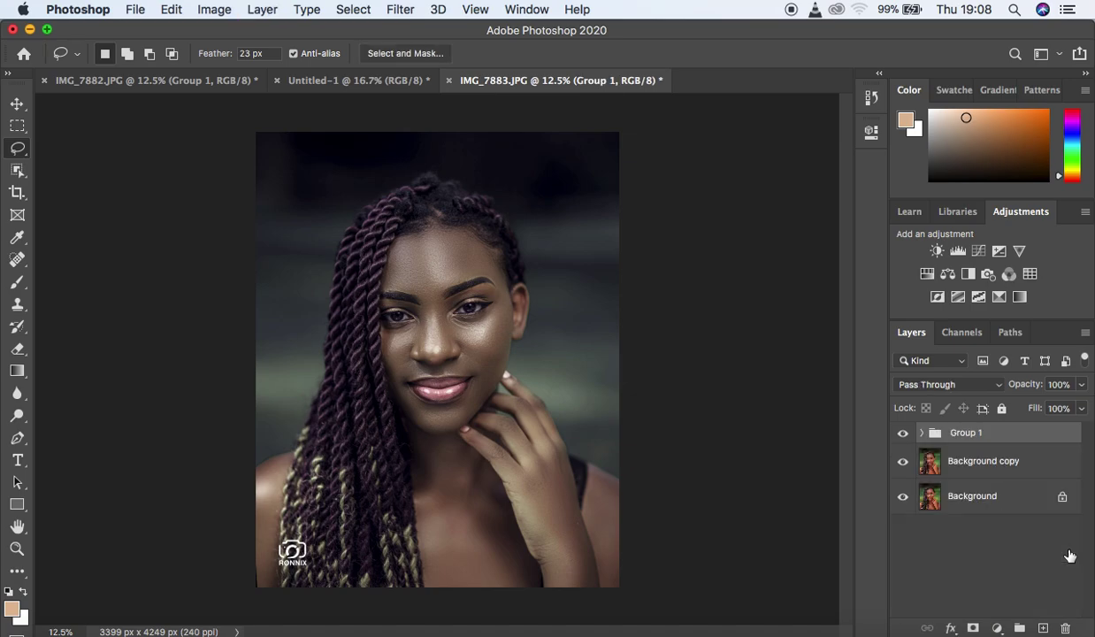
double_click(970, 431)
text(colorgrade)
key(Return)
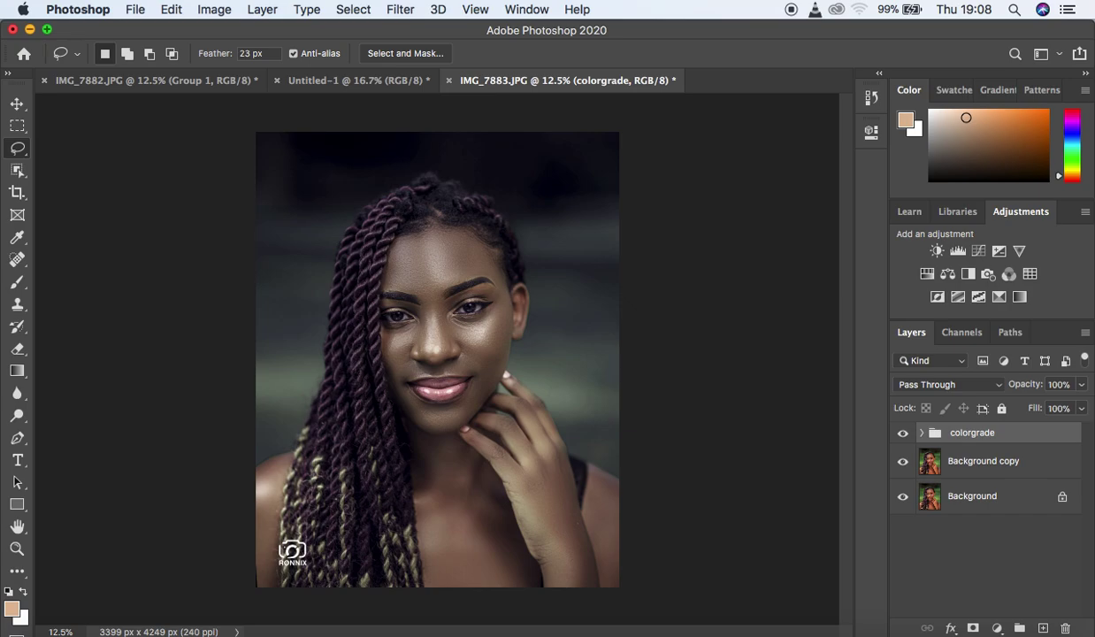
Step: Toggle the visibility of the colorgrade group repeatedly to compare the original portrait with the graded one, leaving the group shown
click(903, 433)
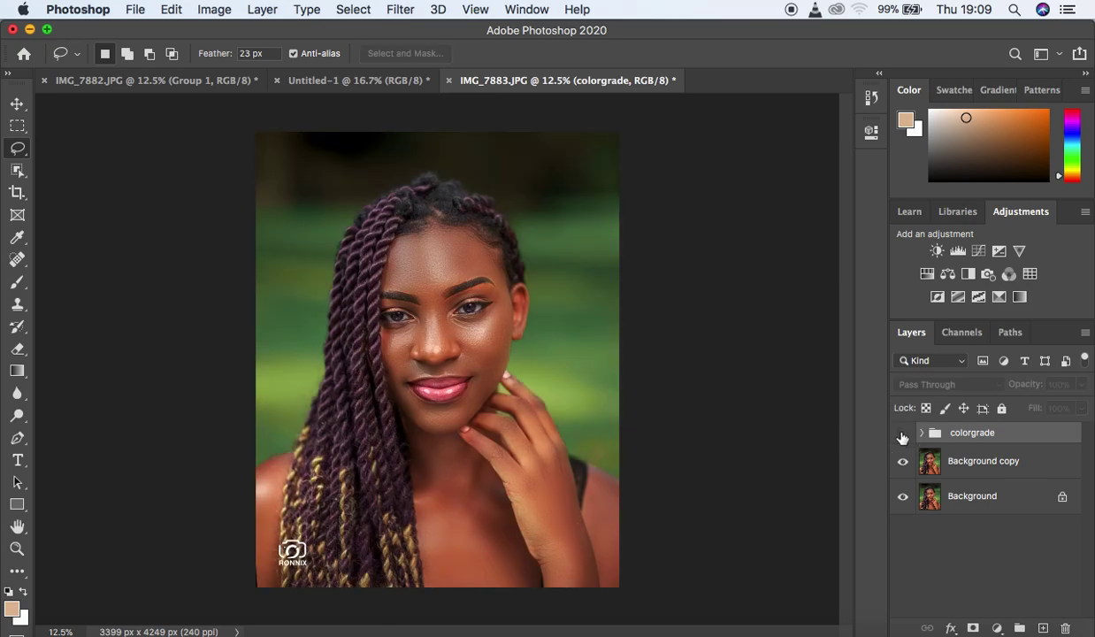
click(902, 433)
click(902, 433)
click(903, 433)
click(902, 433)
click(902, 434)
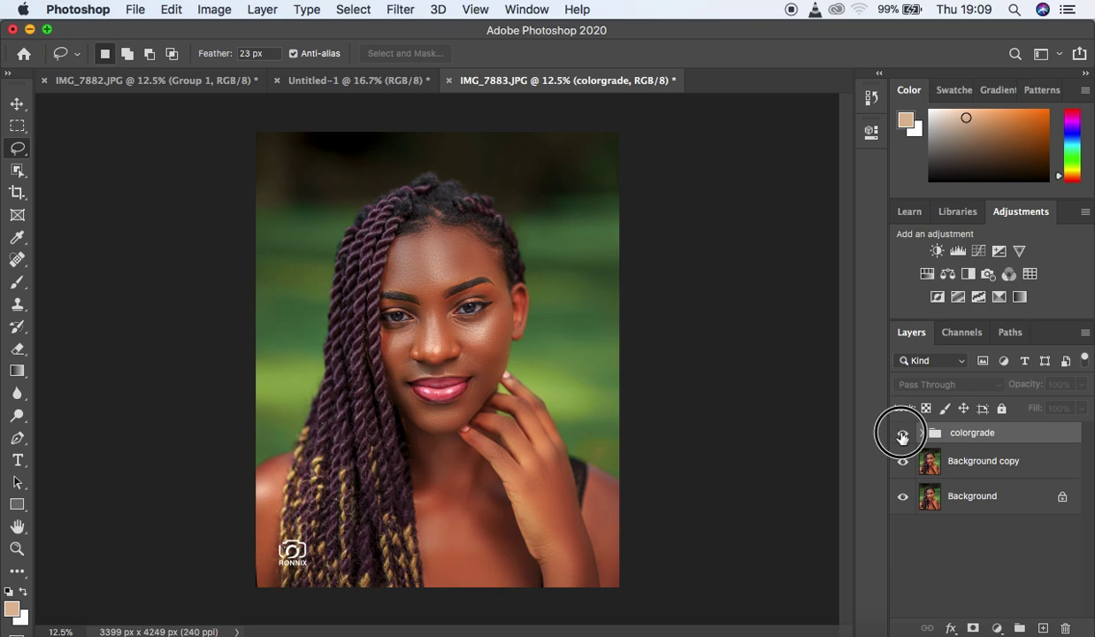
click(902, 433)
click(903, 434)
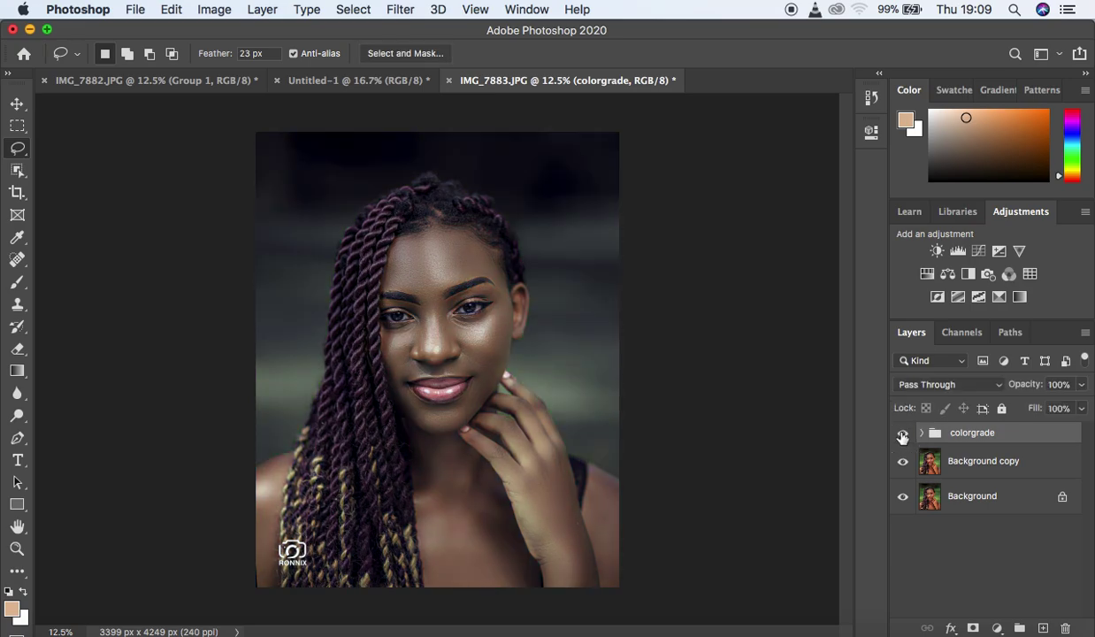
click(903, 434)
click(902, 434)
click(902, 433)
click(902, 433)
click(902, 433)
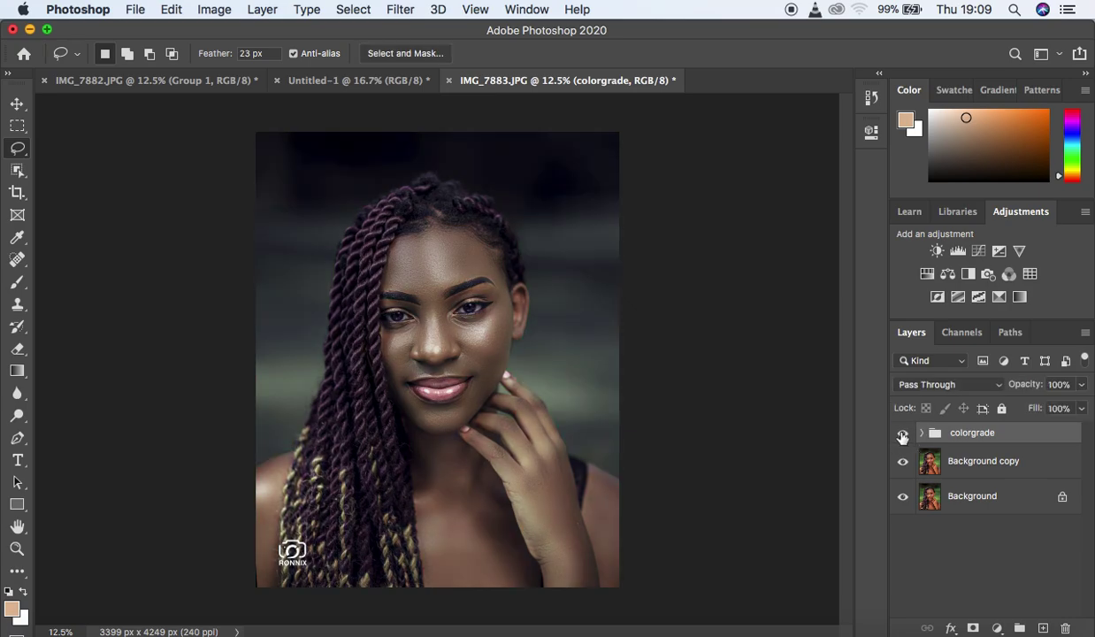